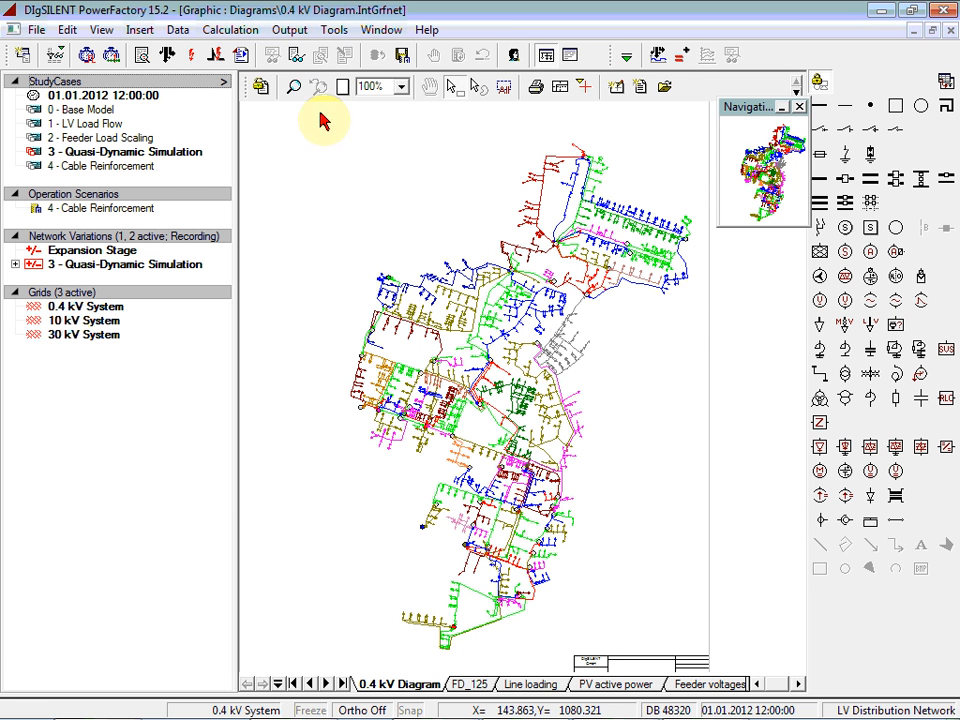
Examine the northern feeders of the low-voltage network up close in the 0.4 kV diagram
left_click(289, 88)
left_click_drag(504, 125, 703, 313)
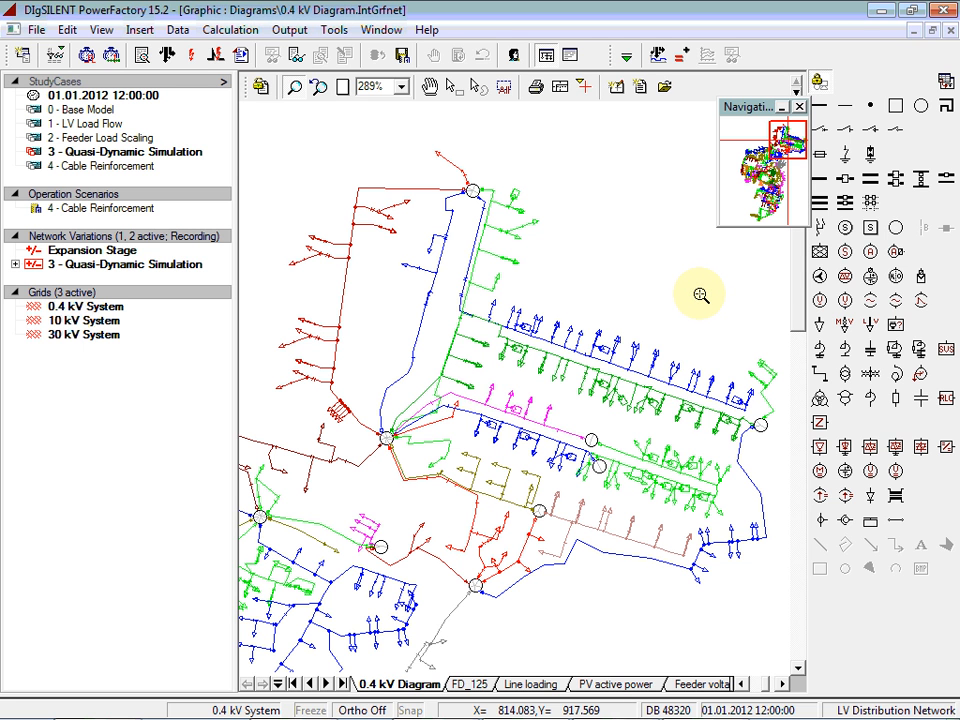
right_click(700, 295)
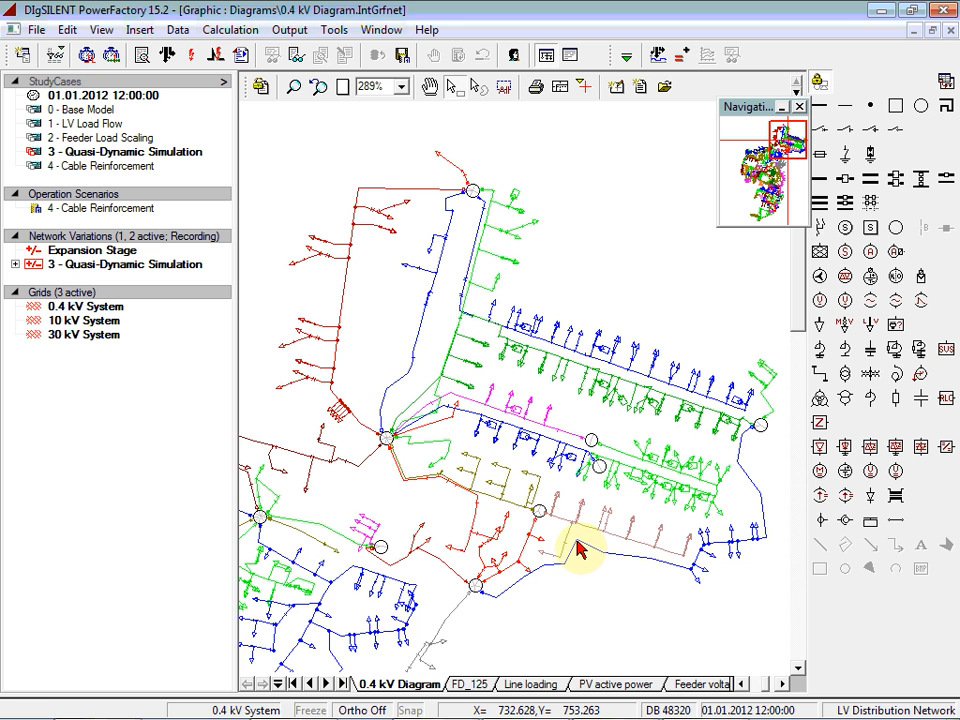
In the FD_125 diagram, inspect load LV_LD_213's load flow data and consumption profile, and PV system PV_08's basic data
left_click(467, 686)
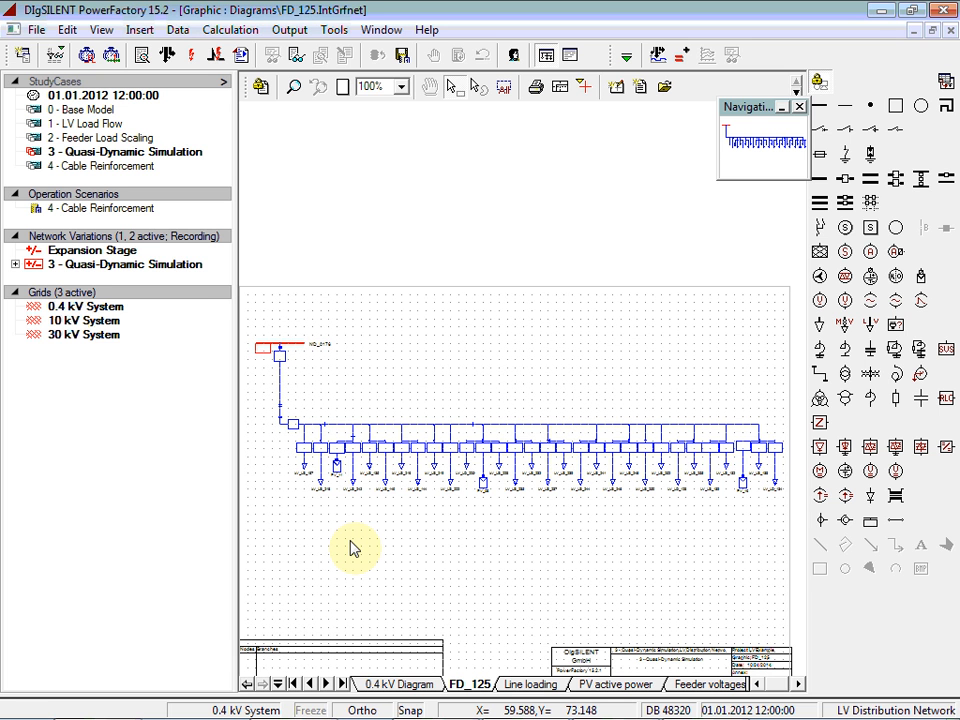
double_click(321, 484)
left_click(189, 173)
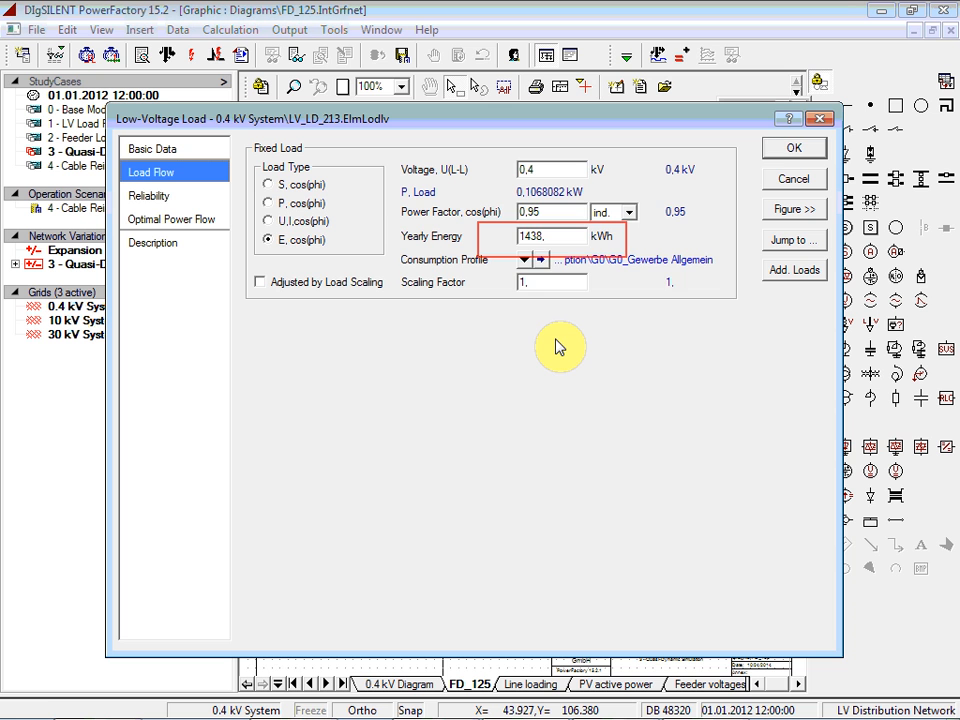
left_click(543, 261)
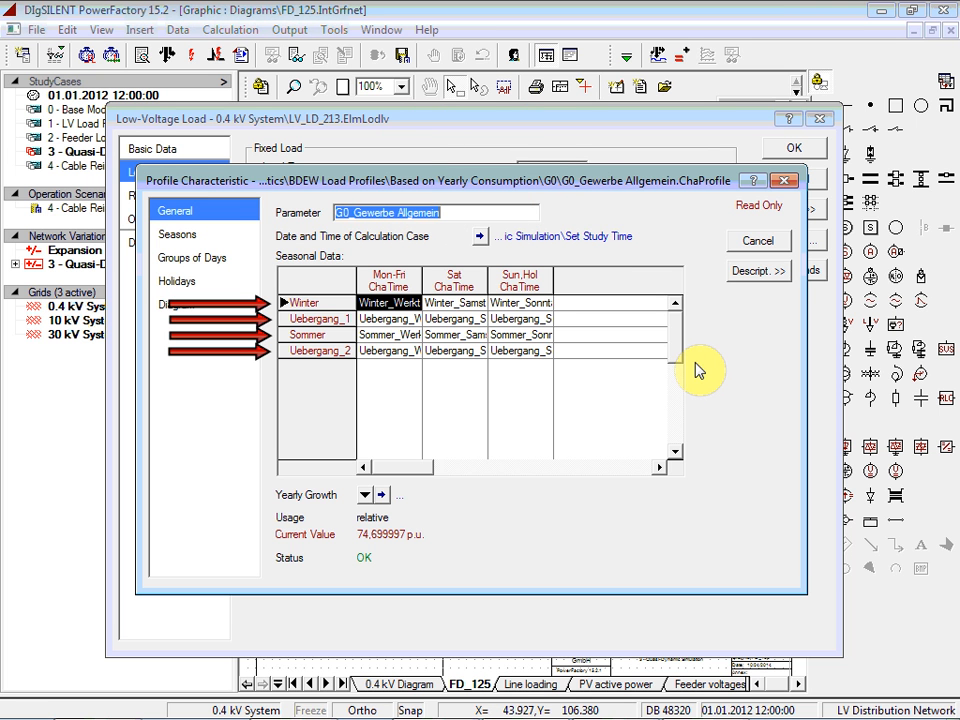
left_click(757, 244)
left_click(140, 149)
left_click(794, 152)
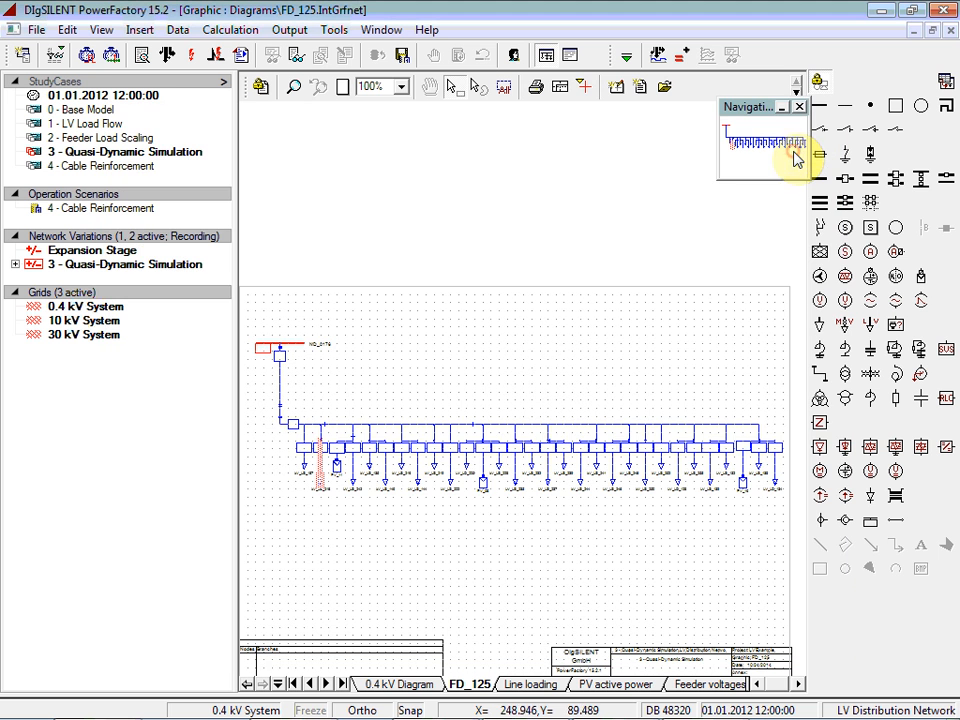
double_click(484, 487)
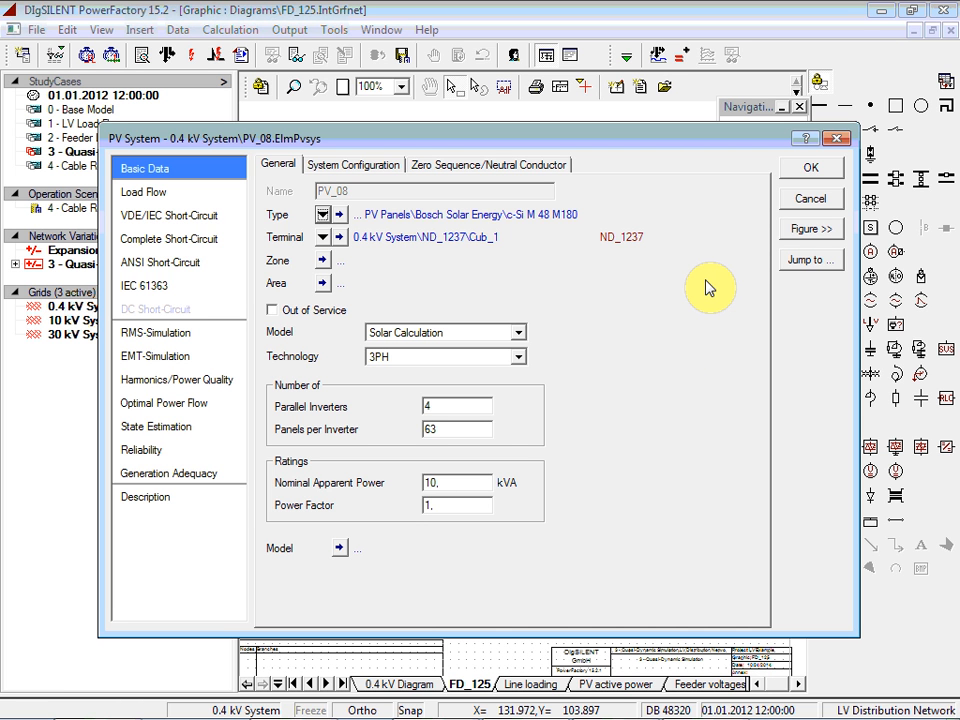
left_click(805, 172)
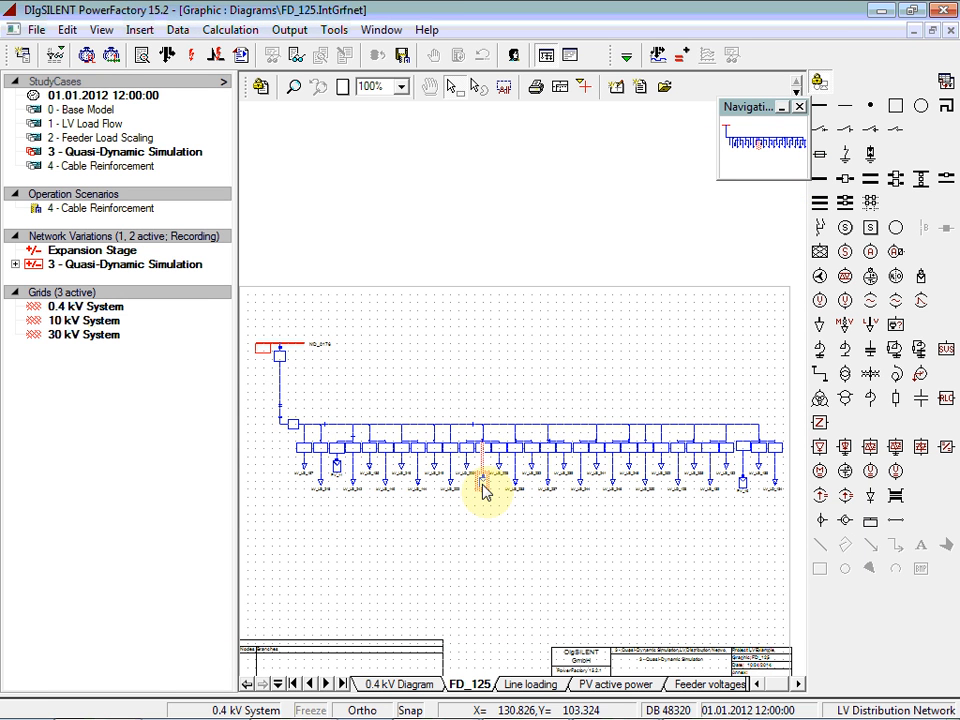
Return to the full 0.4 kV diagram and run the quasi-dynamic simulation from 28.04.2014 to 05.05.2014 in 1-hour steps
left_click(390, 685)
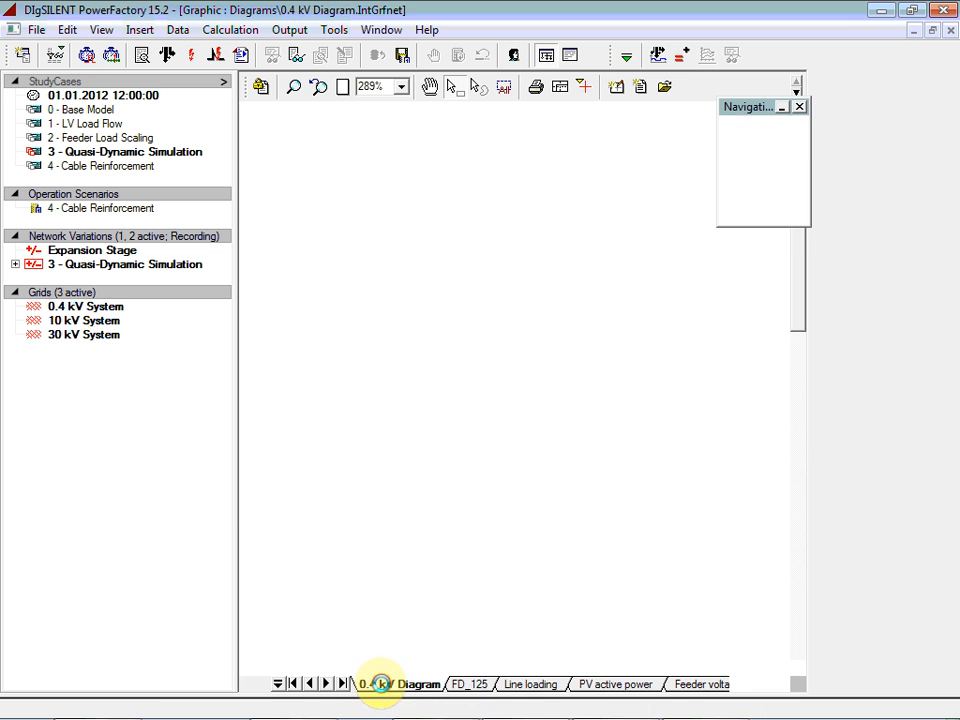
left_click(341, 87)
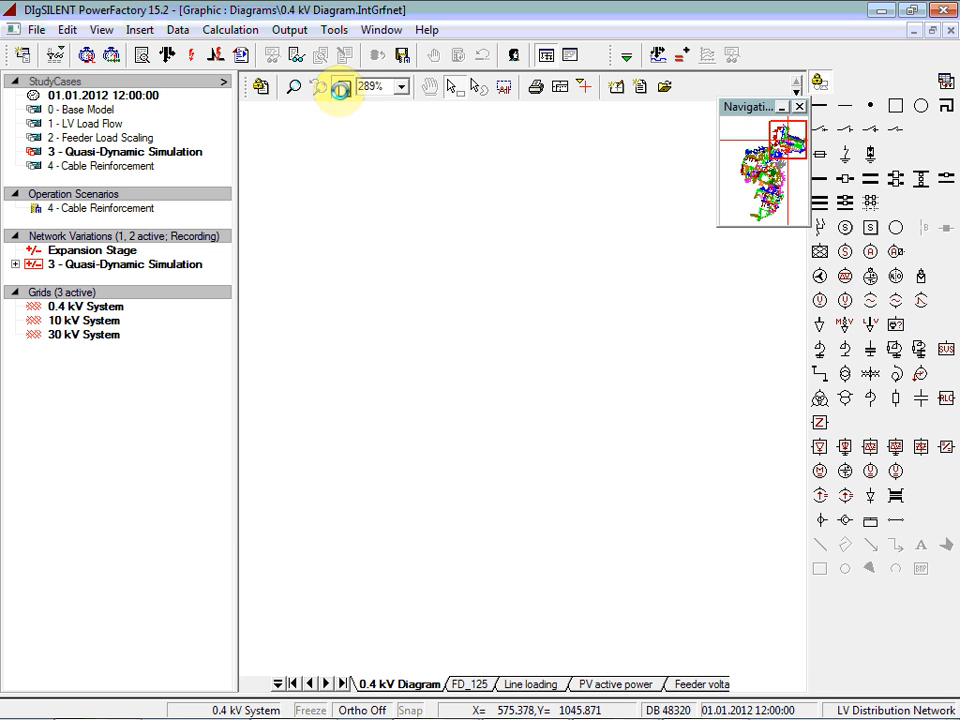
left_click(656, 57)
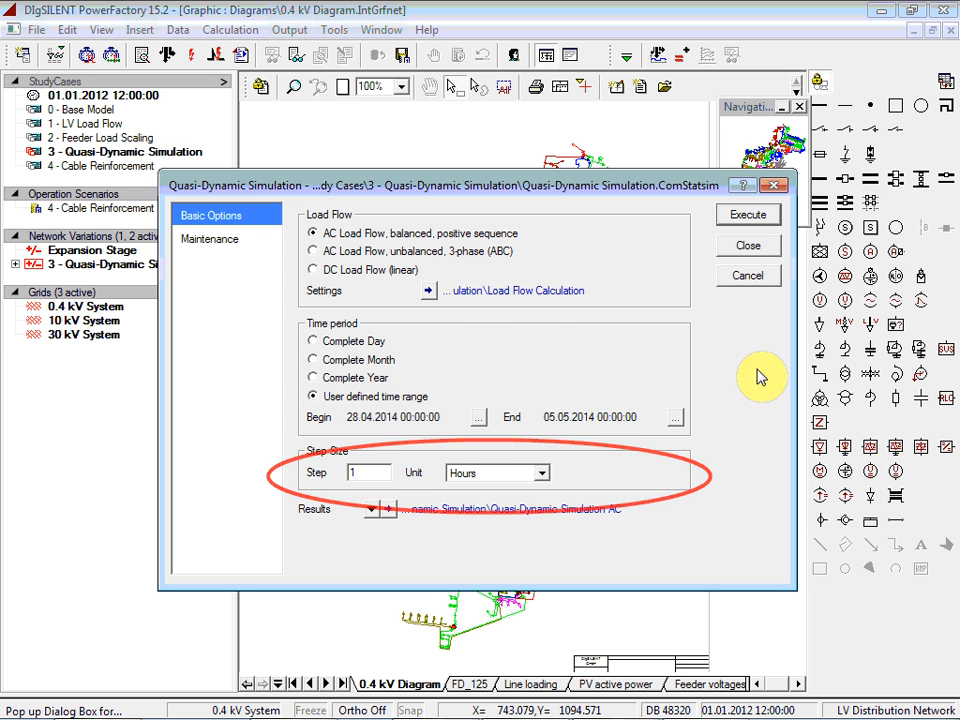
left_click(748, 214)
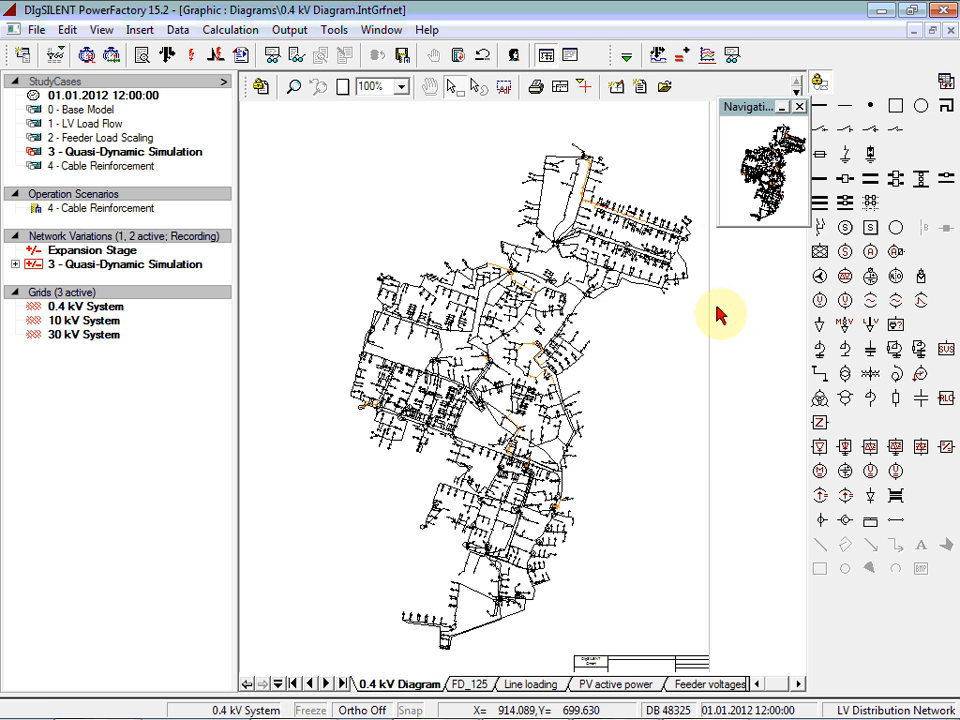
Apply high-resolution heatmap colouring for voltage violations and overloading to the 0.4 kV diagram, with a green background
left_click(797, 90)
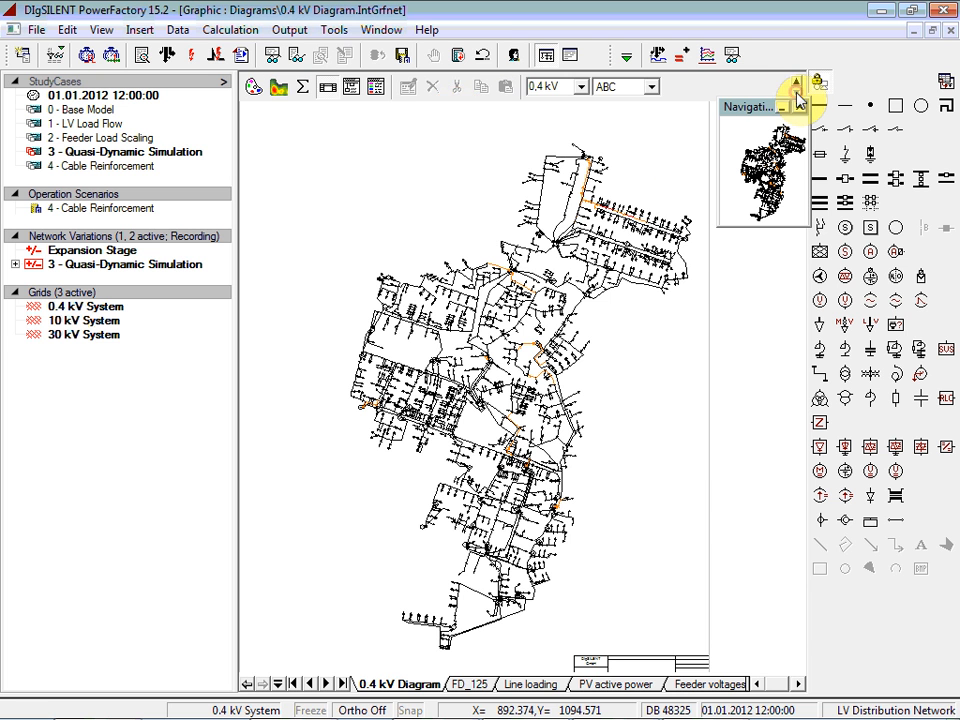
left_click(277, 88)
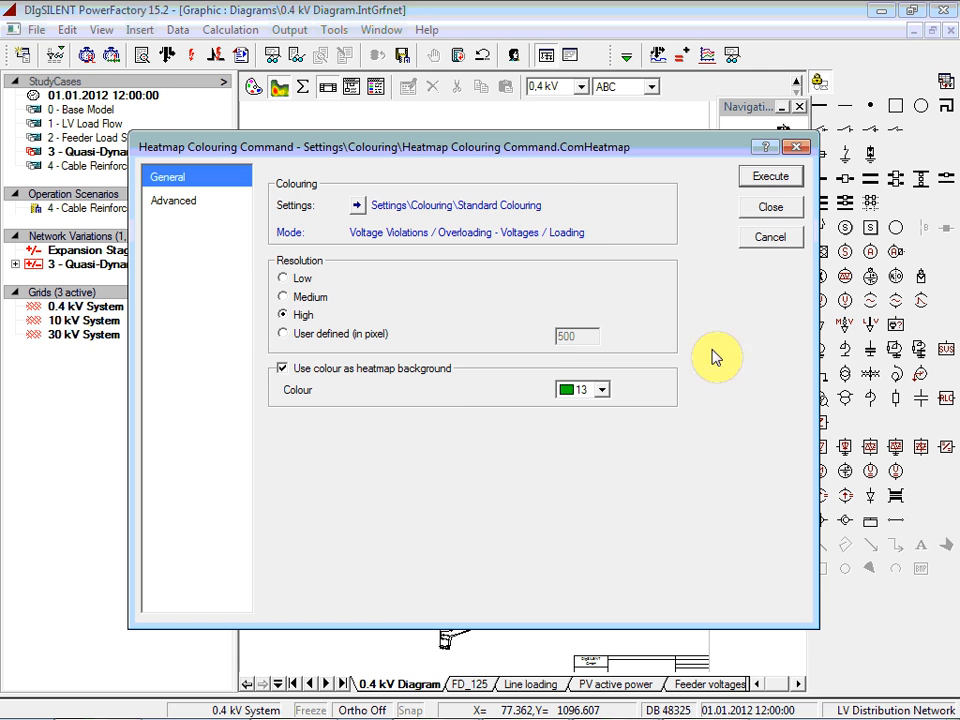
left_click(762, 180)
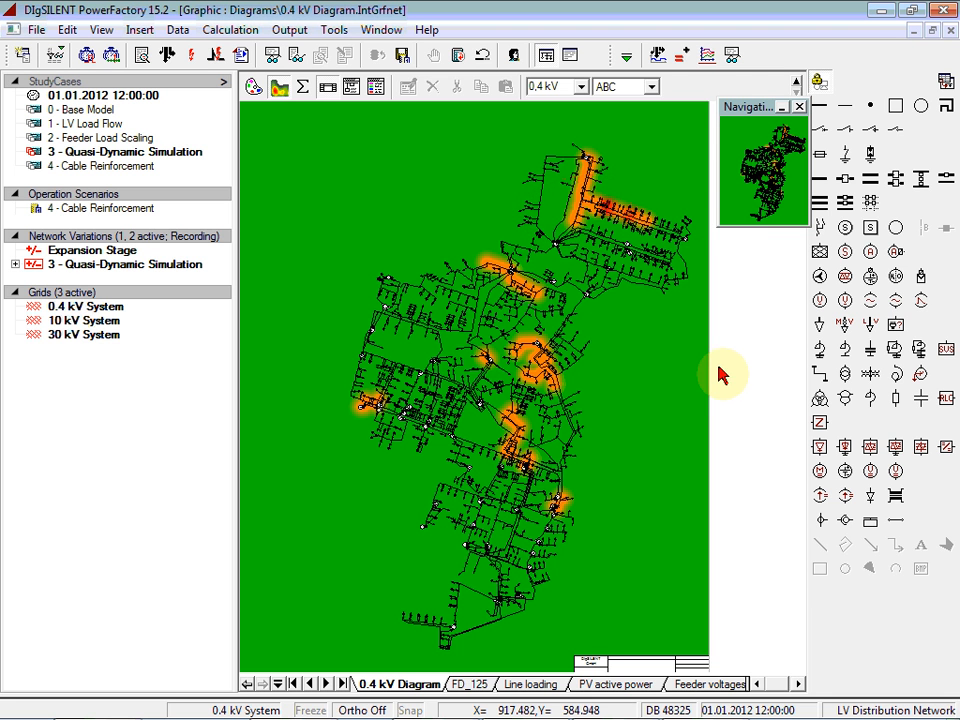
Generate the Loading Ranges report for the complete time range and show its first listed line, LN_0234, in the network diagram
left_click(729, 60)
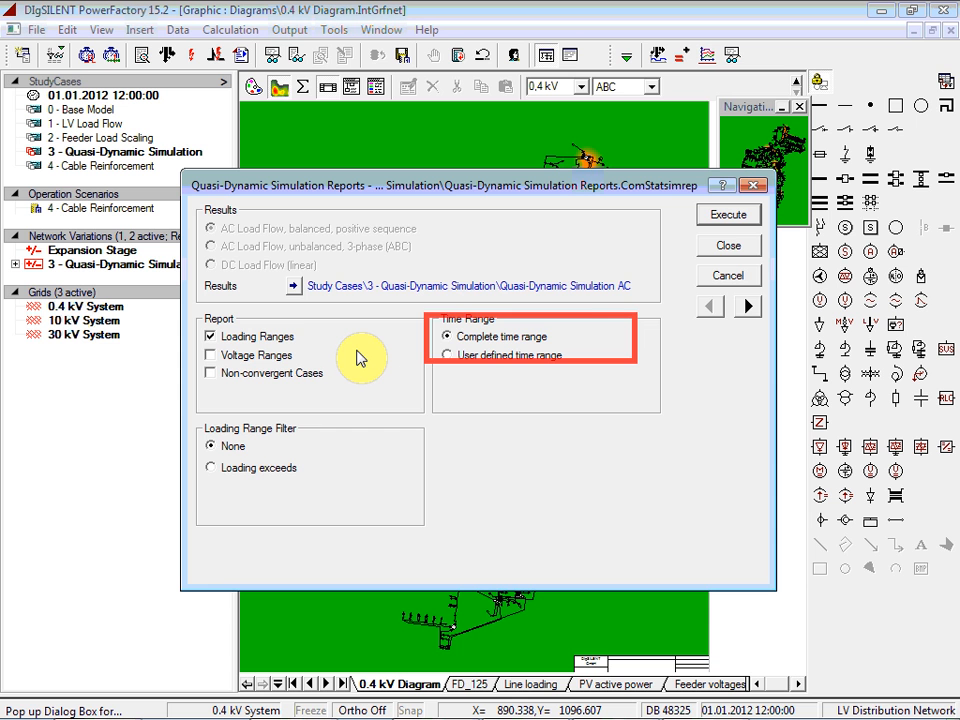
left_click(728, 214)
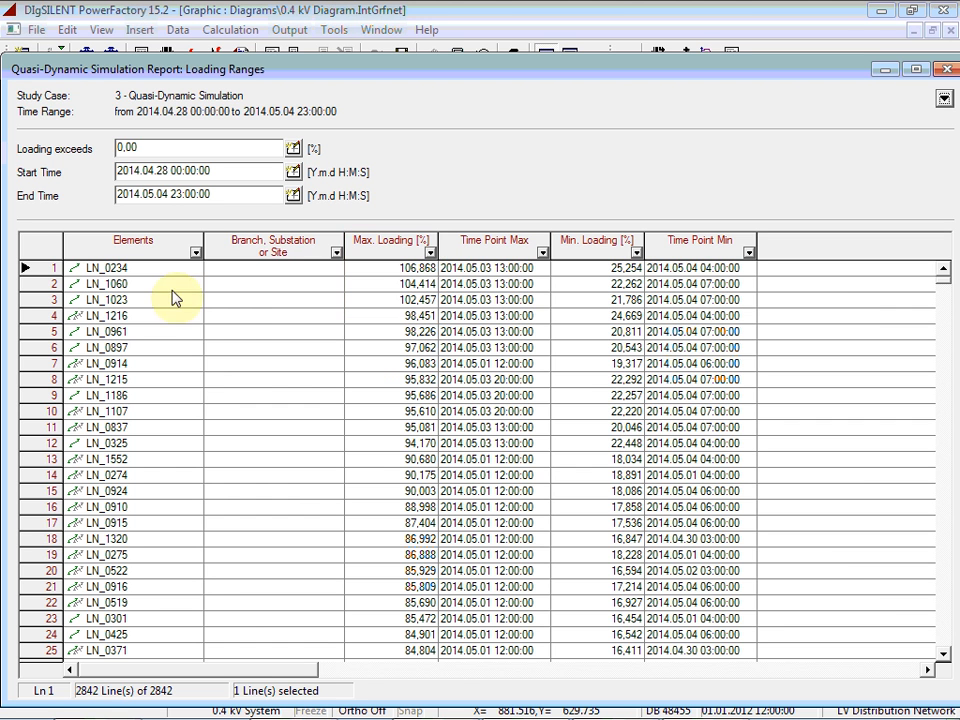
left_click(111, 268)
right_click(145, 270)
left_click(174, 328)
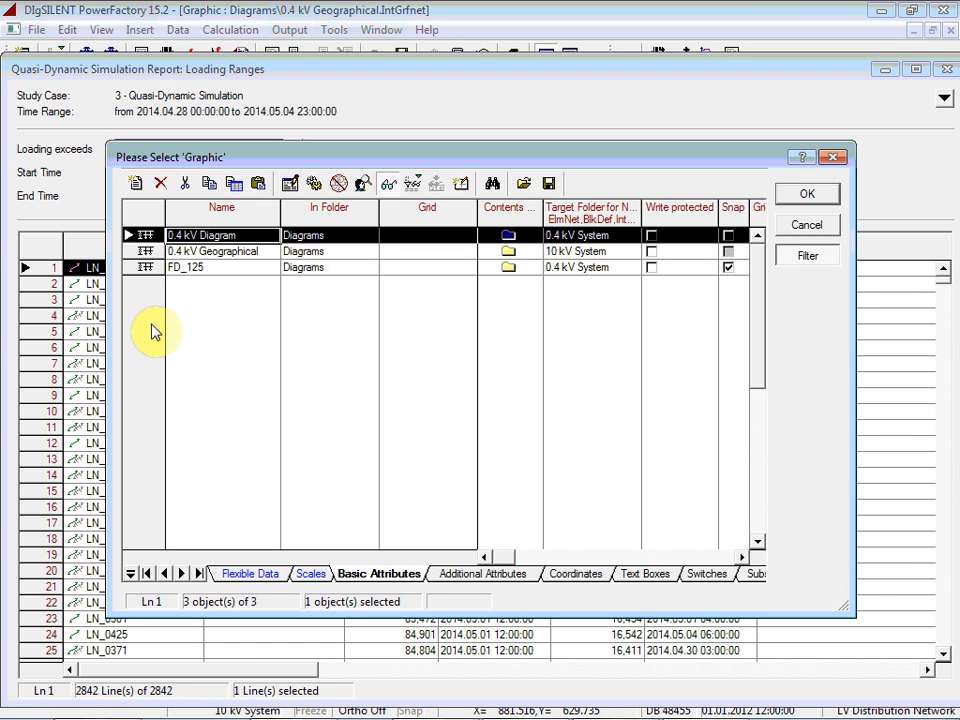
double_click(176, 267)
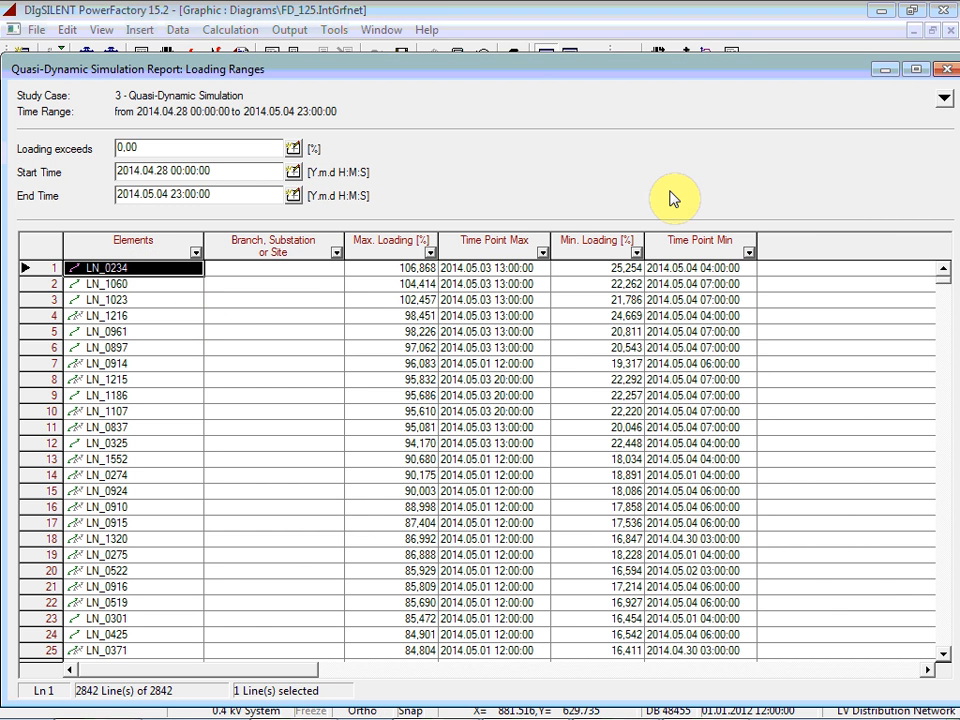
left_click(946, 70)
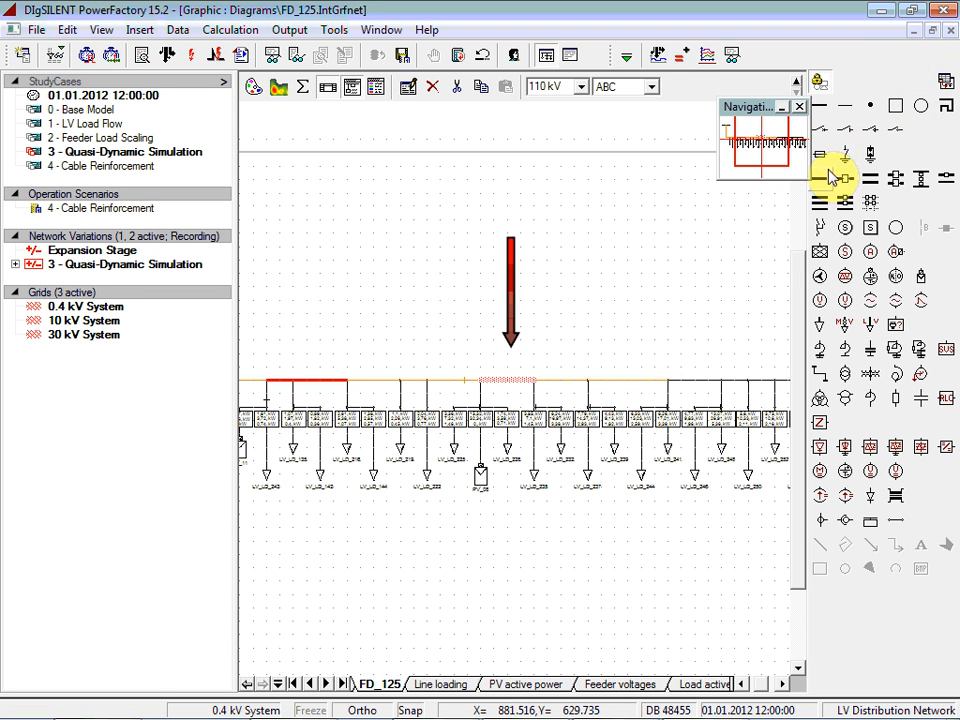
Plot the loading (c:loading) of overloaded line LN_0234 from the FD_125 diagram
left_click(684, 318)
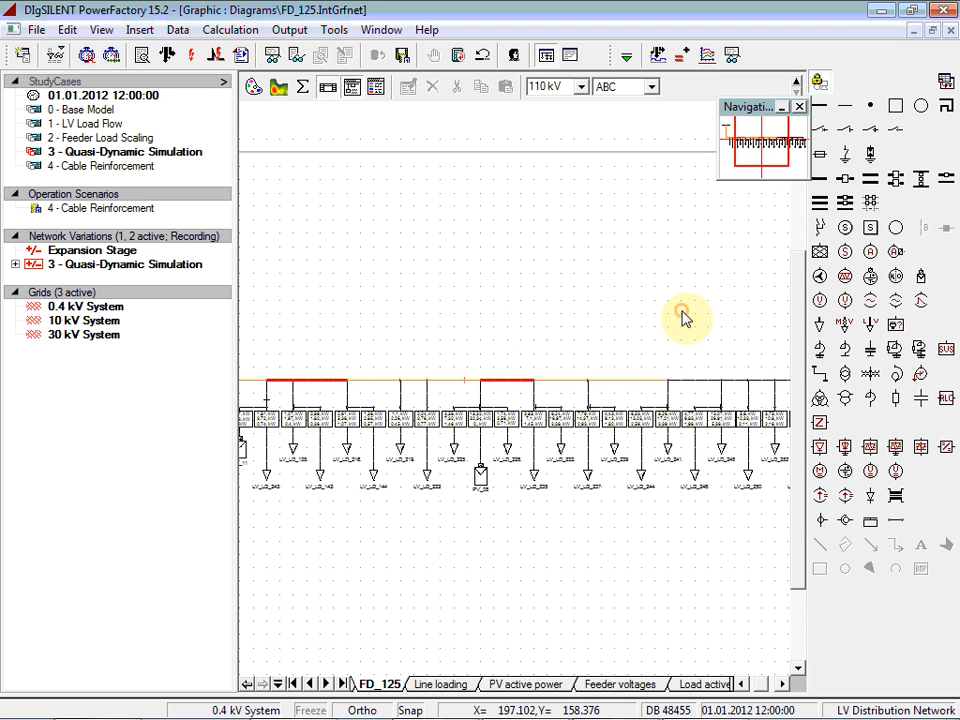
left_click(799, 84)
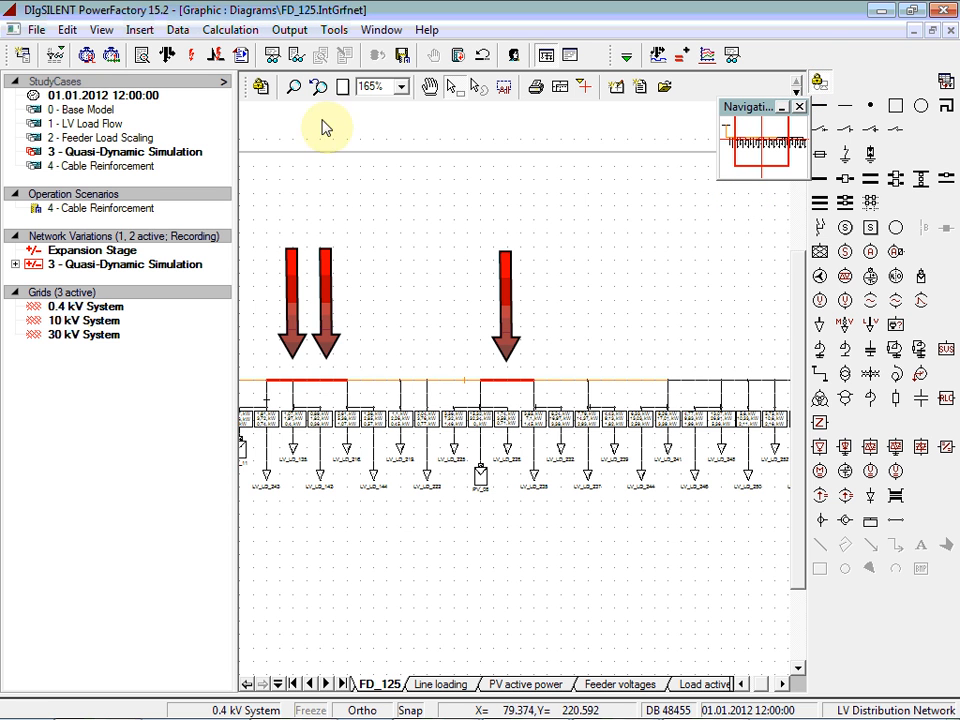
left_click(343, 87)
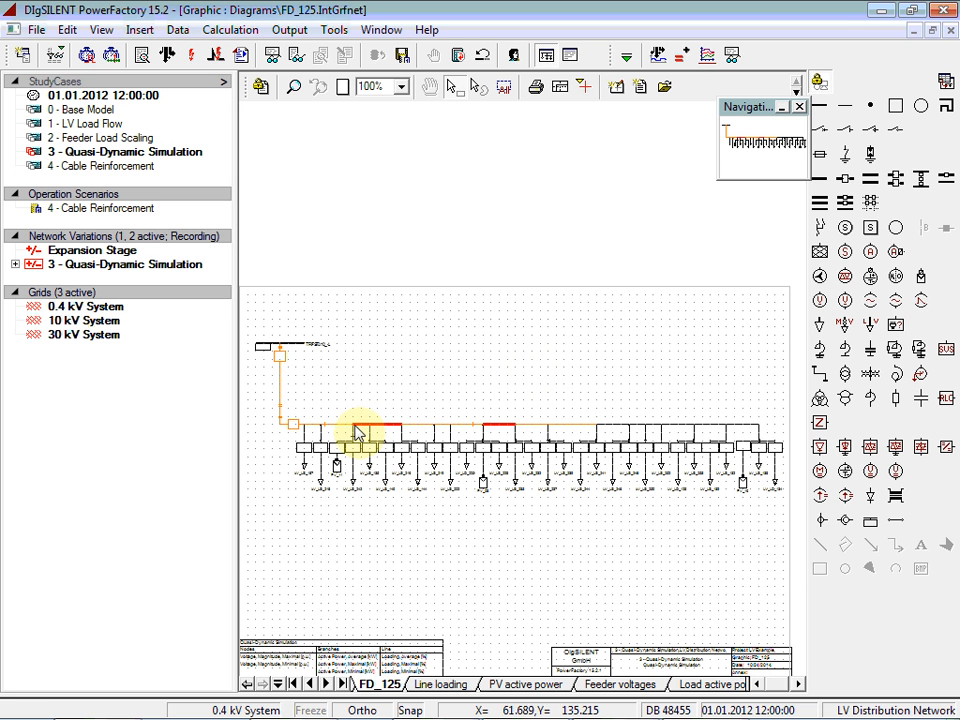
right_click(500, 432)
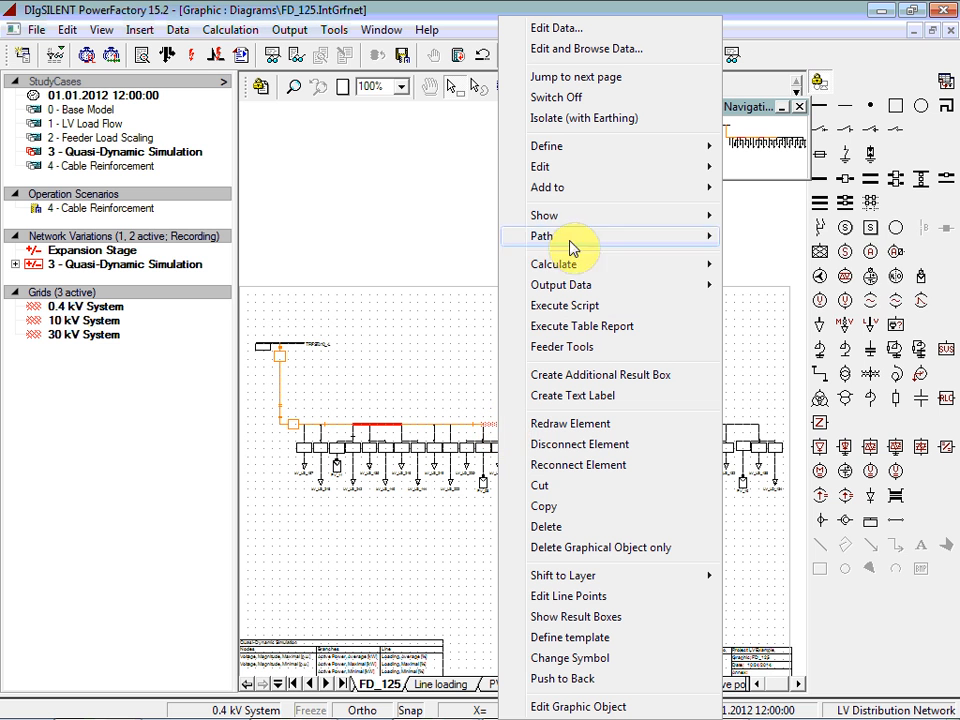
mouse_move(574, 215)
mouse_move(755, 262)
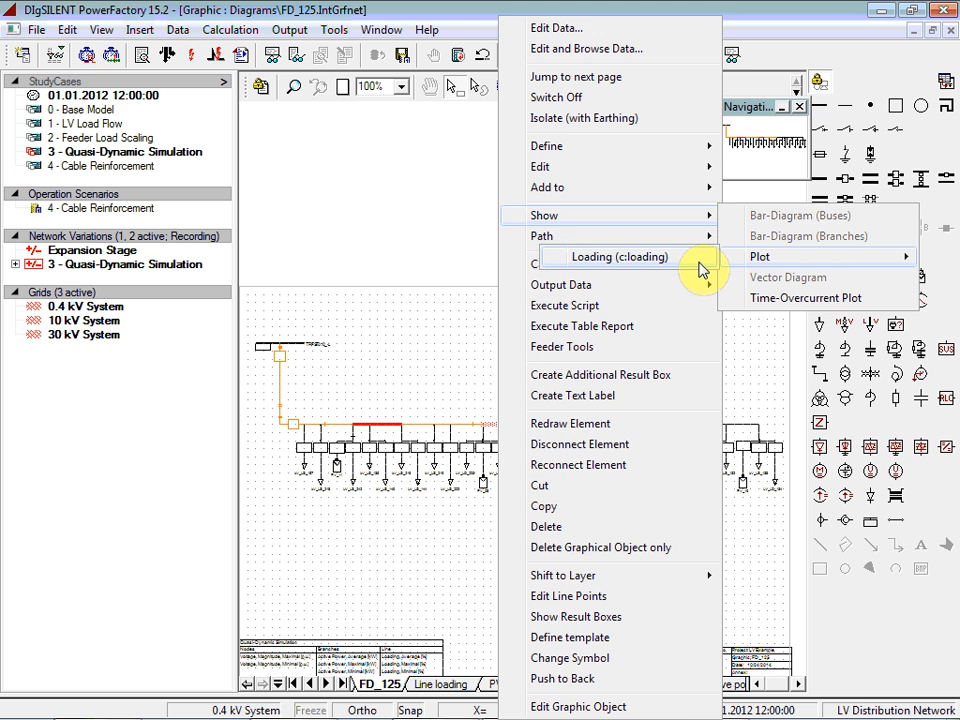
left_click(696, 261)
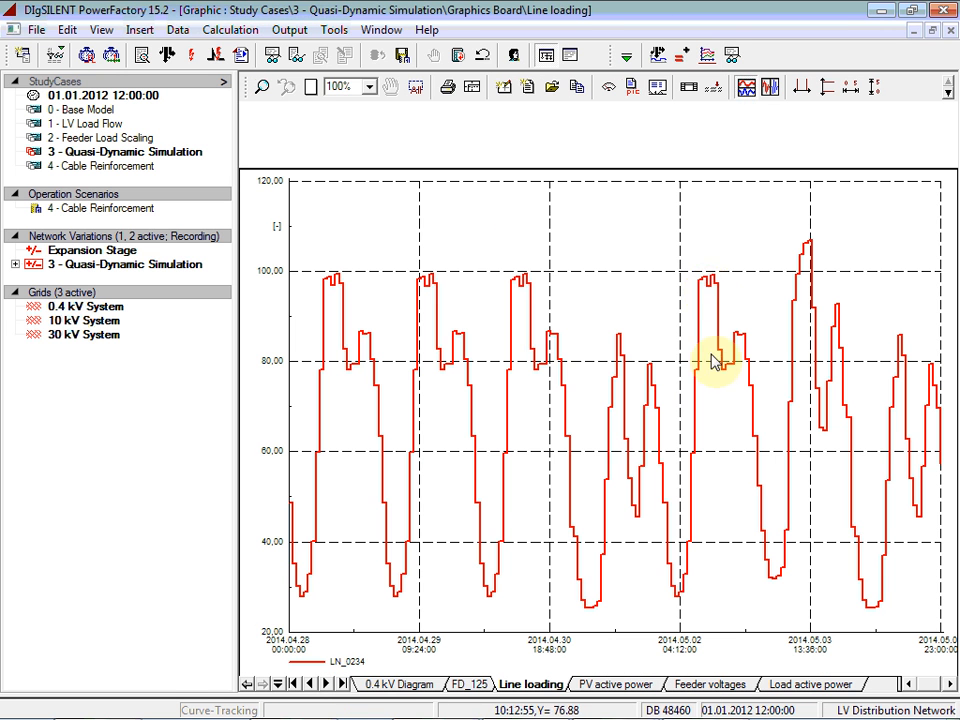
Add a constant y-value line at 100 % to the line loading plot
right_click(697, 263)
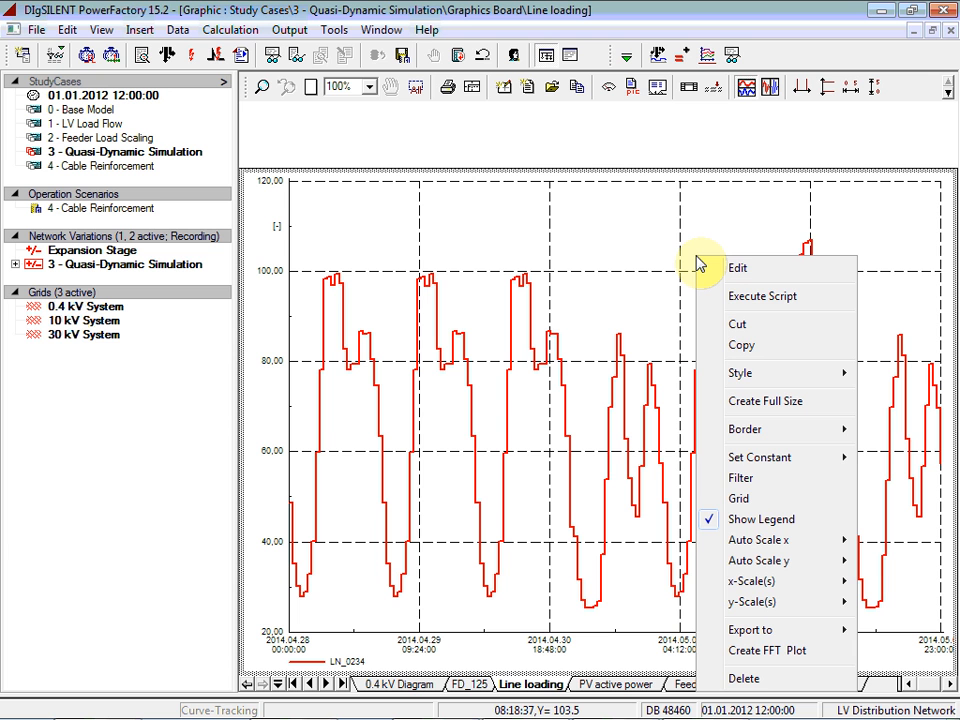
mouse_move(728, 460)
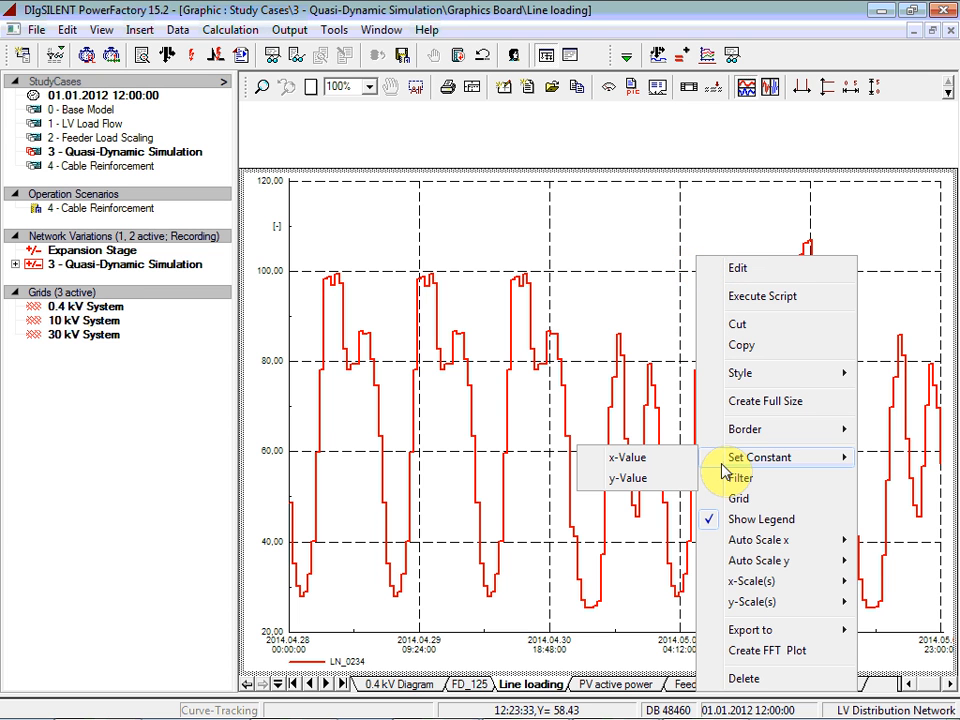
left_click(665, 490)
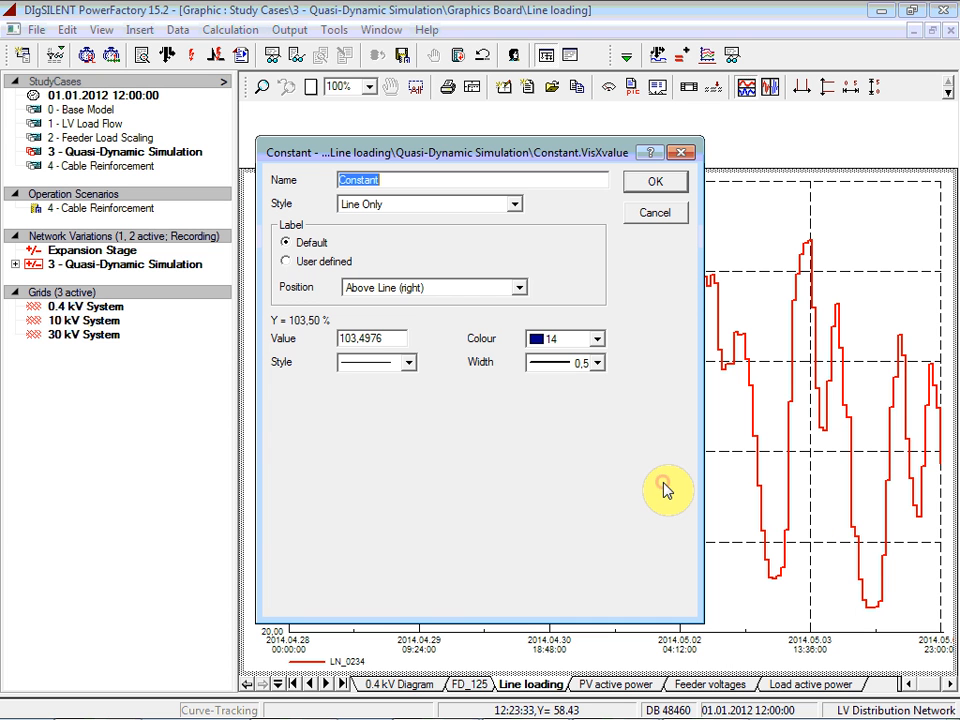
double_click(392, 341)
type("100")
key("Return")
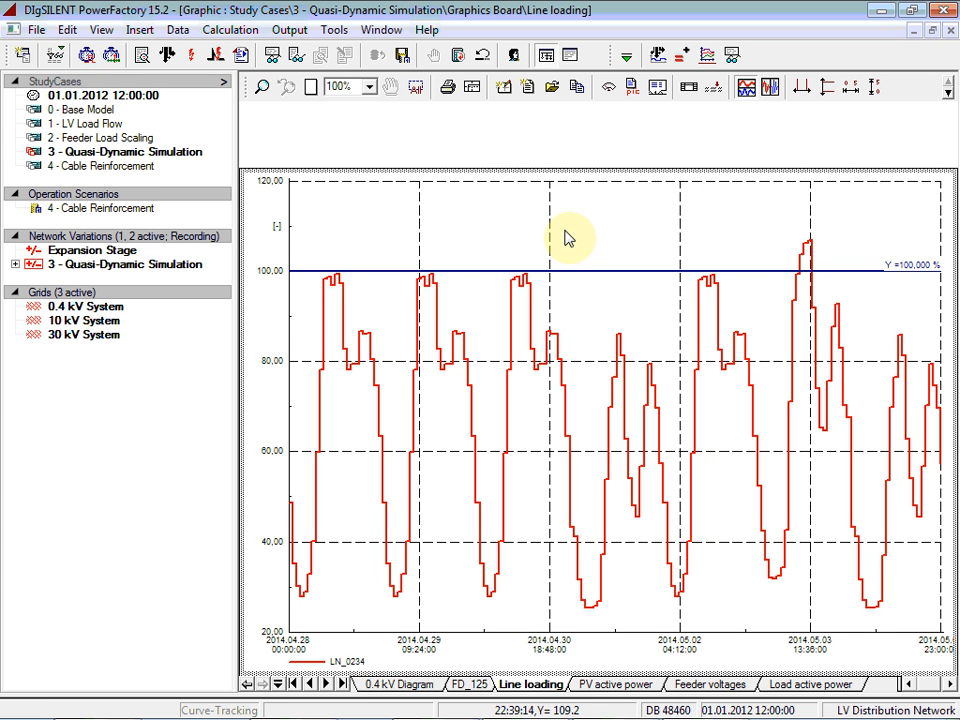
Label the highest peak of the LN_0234 loading curve with its date, time and value
left_click(948, 92)
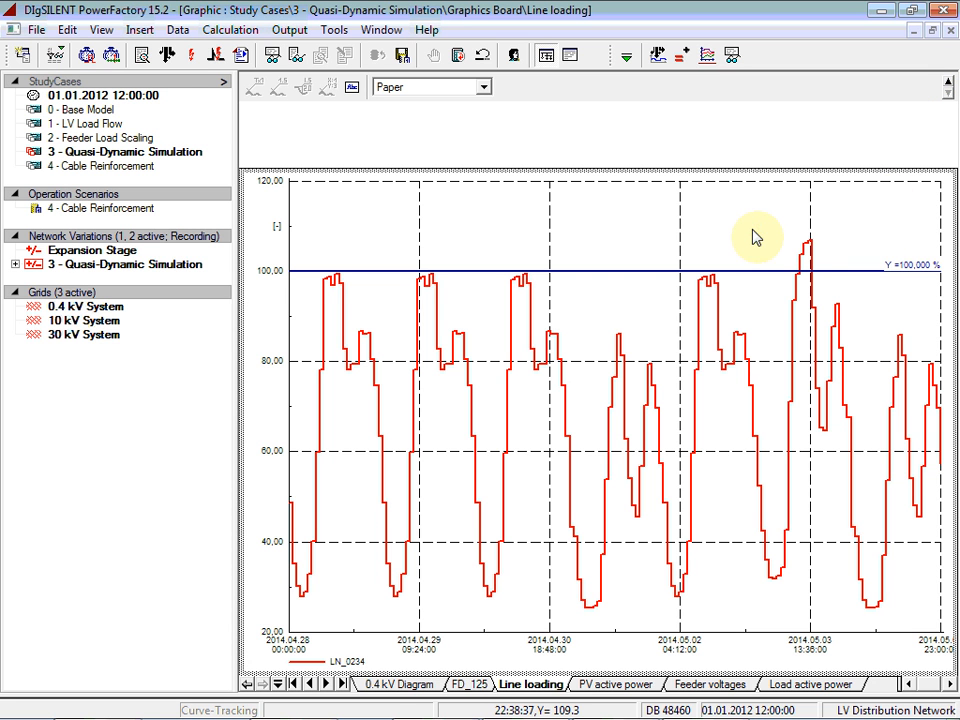
left_click(808, 244)
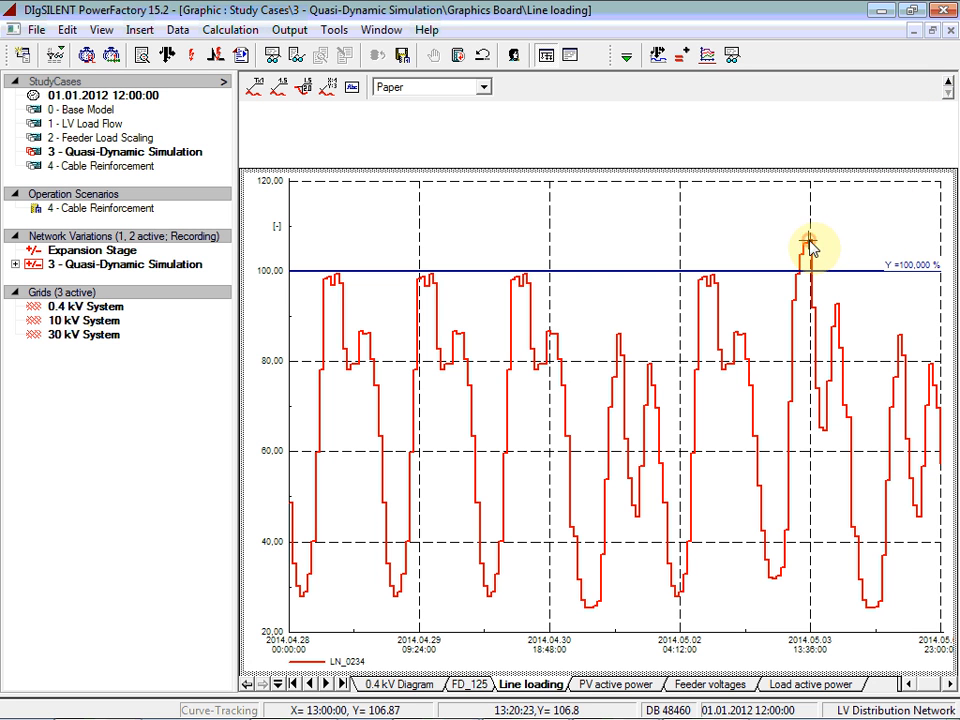
left_click(289, 92)
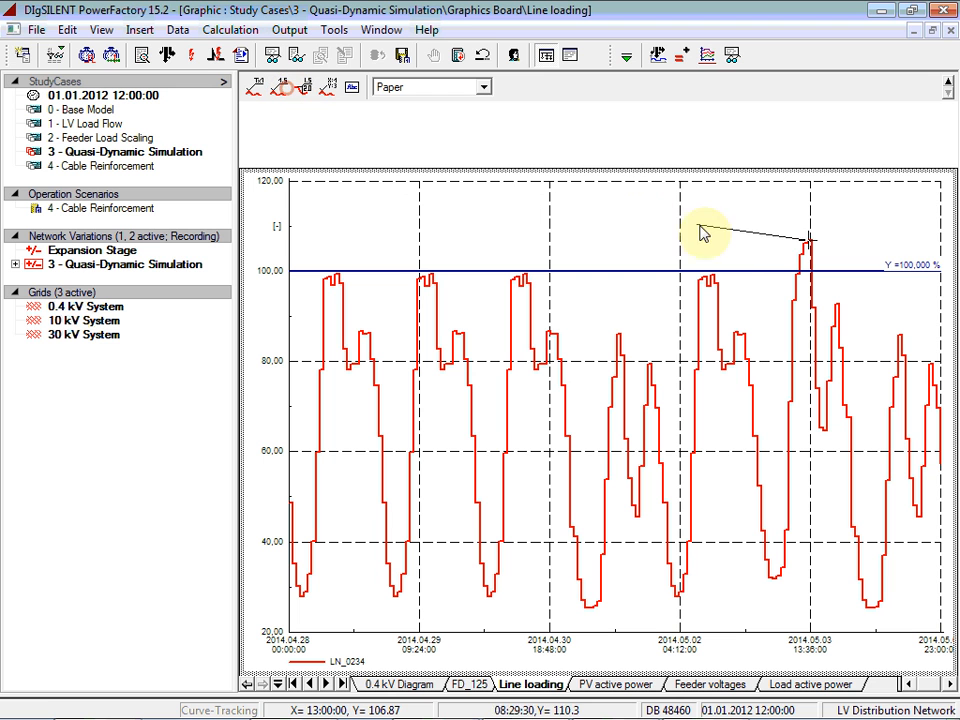
left_click(747, 240)
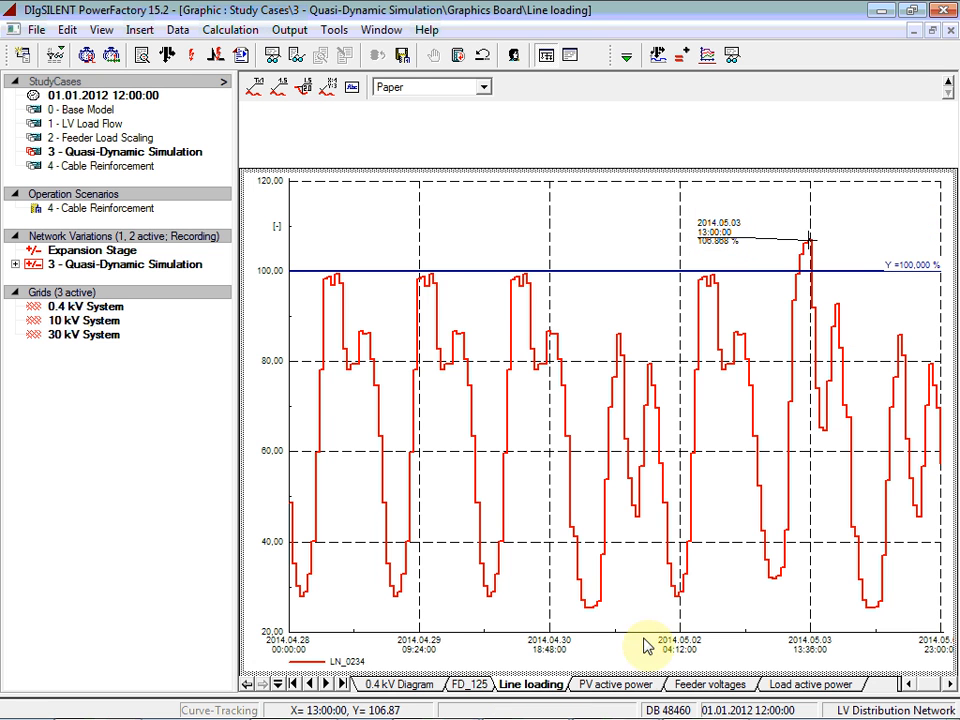
Examine the PV active power, Feeder voltages and Load active power plots and return to the FD_125 diagram
left_click(621, 684)
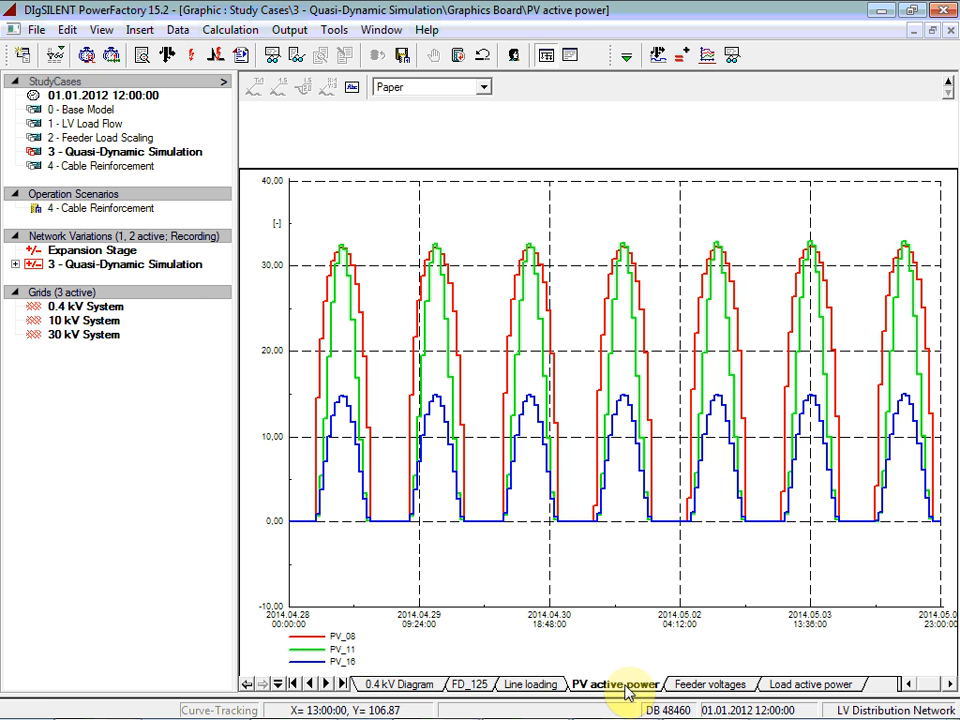
left_click(698, 688)
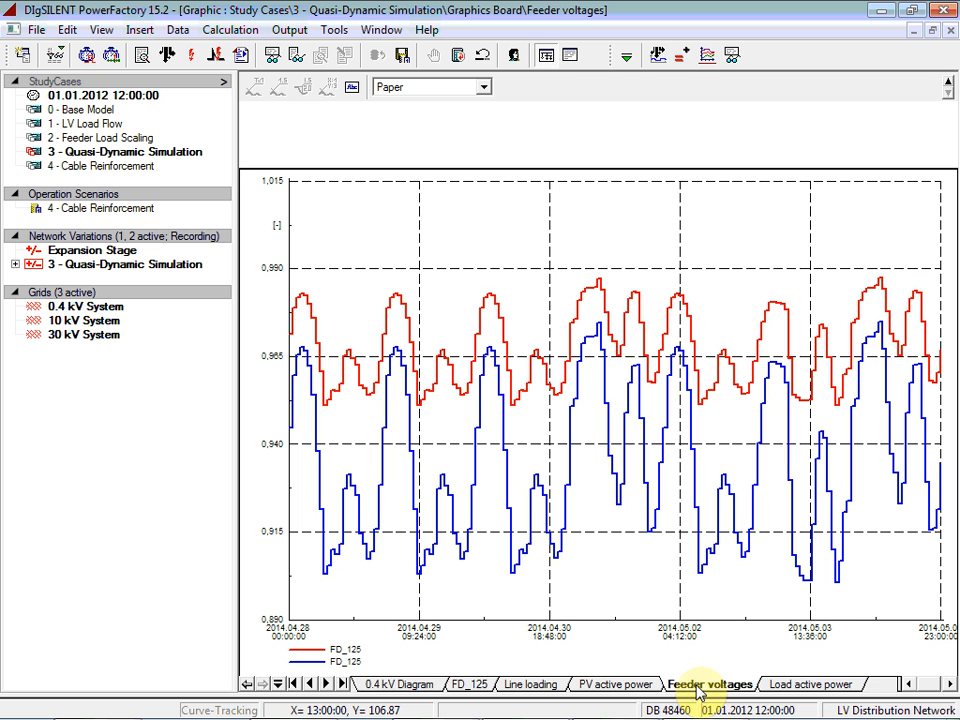
left_click(807, 686)
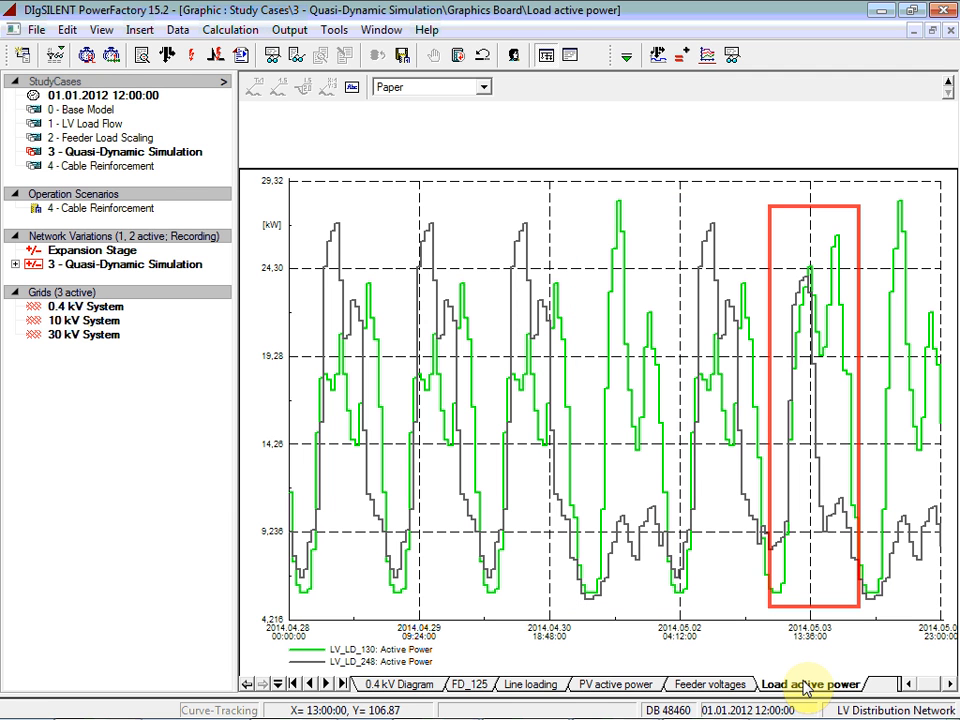
left_click(479, 686)
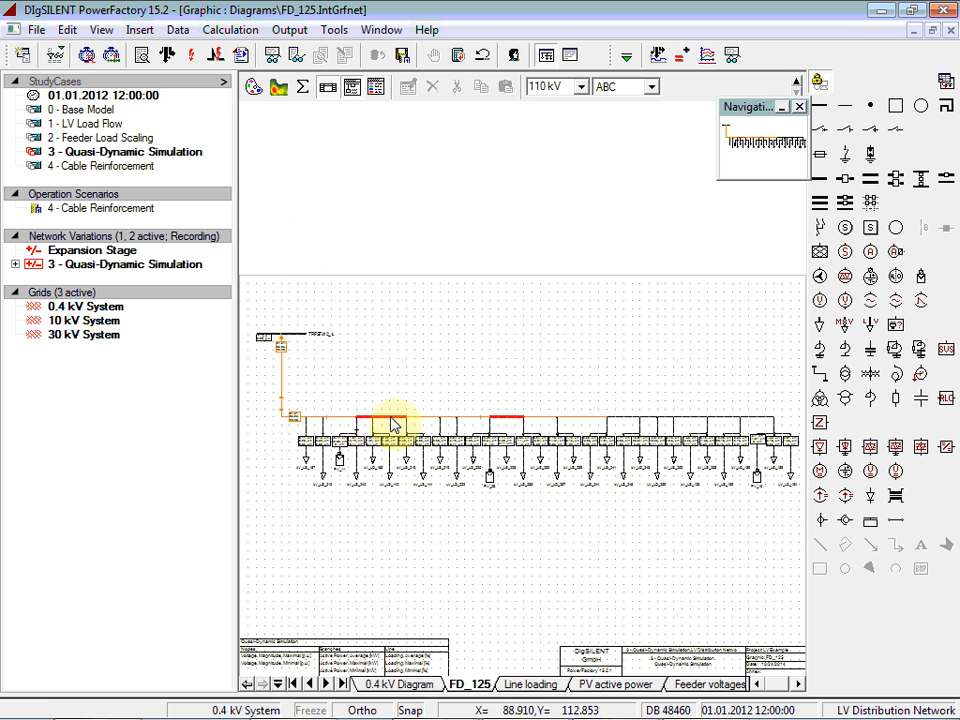
Review the energy and active power results listed for all low-voltage loads, along with the quasi-dynamic variable selection behind those columns
left_click(53, 57)
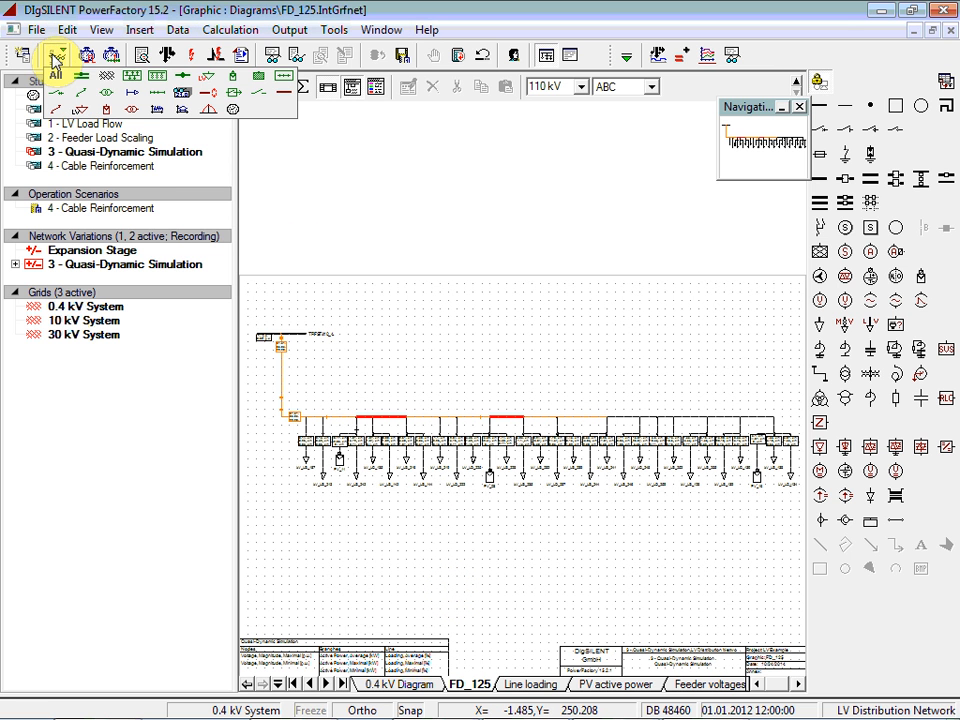
left_click(212, 84)
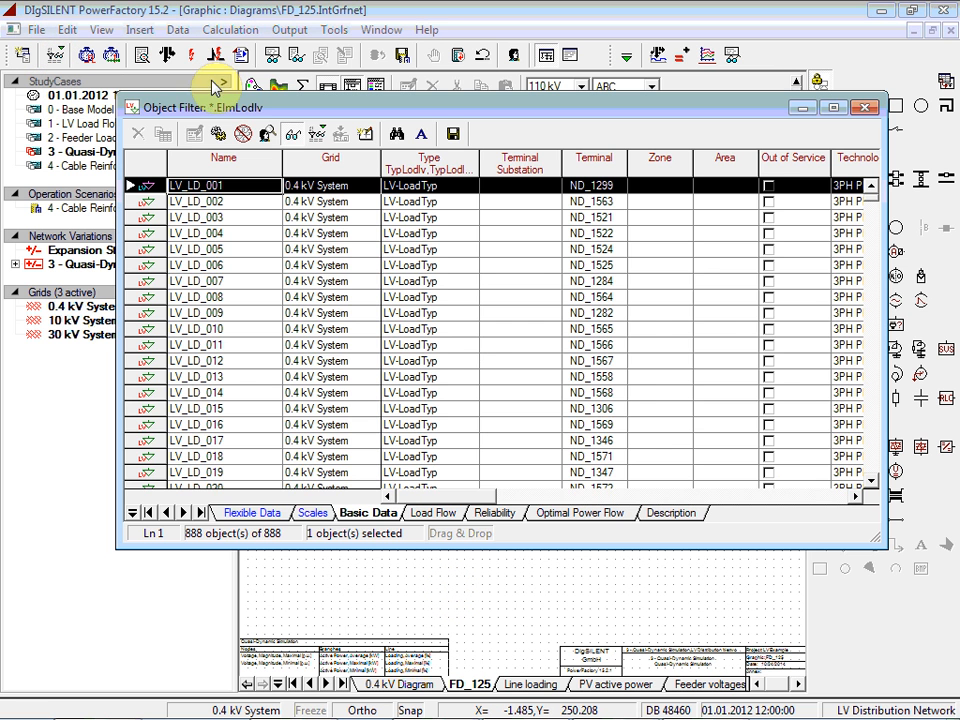
left_click(256, 513)
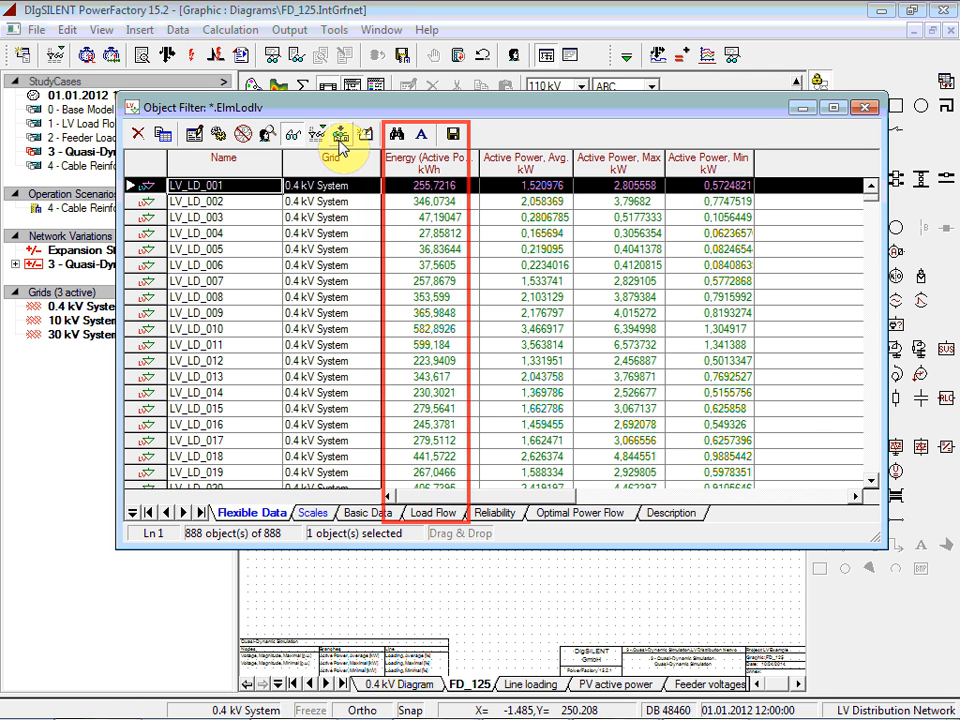
left_click(462, 185)
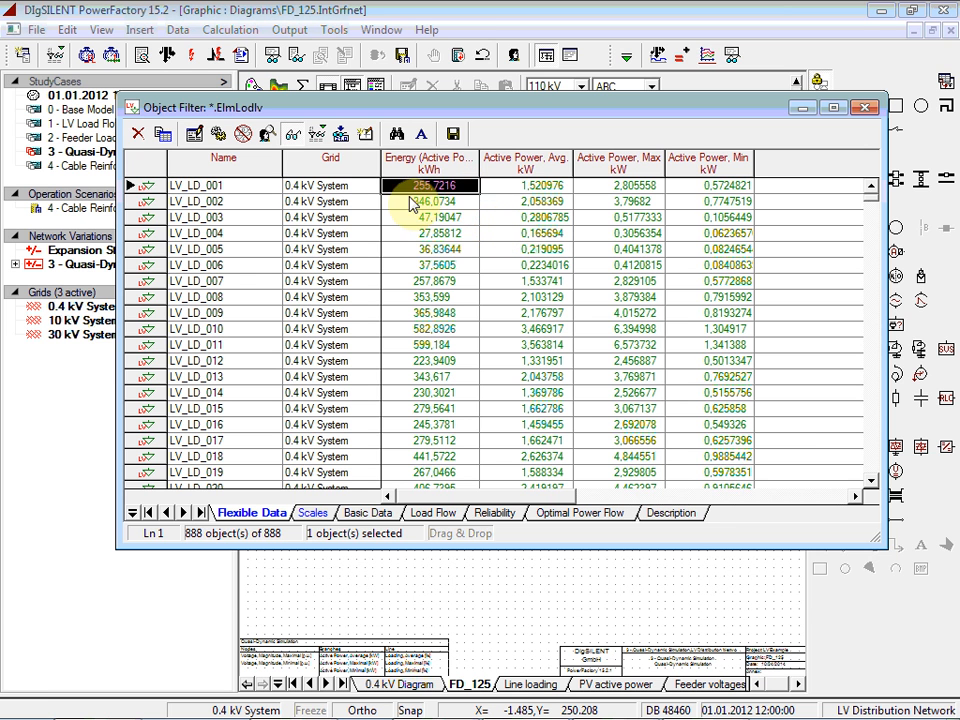
left_click(341, 133)
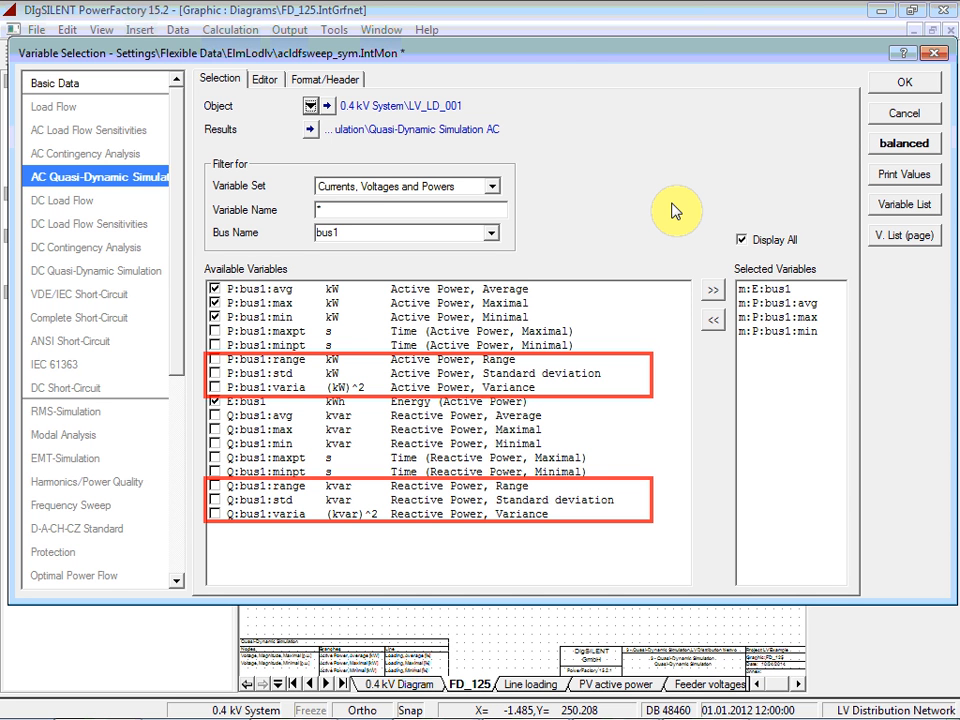
left_click(905, 85)
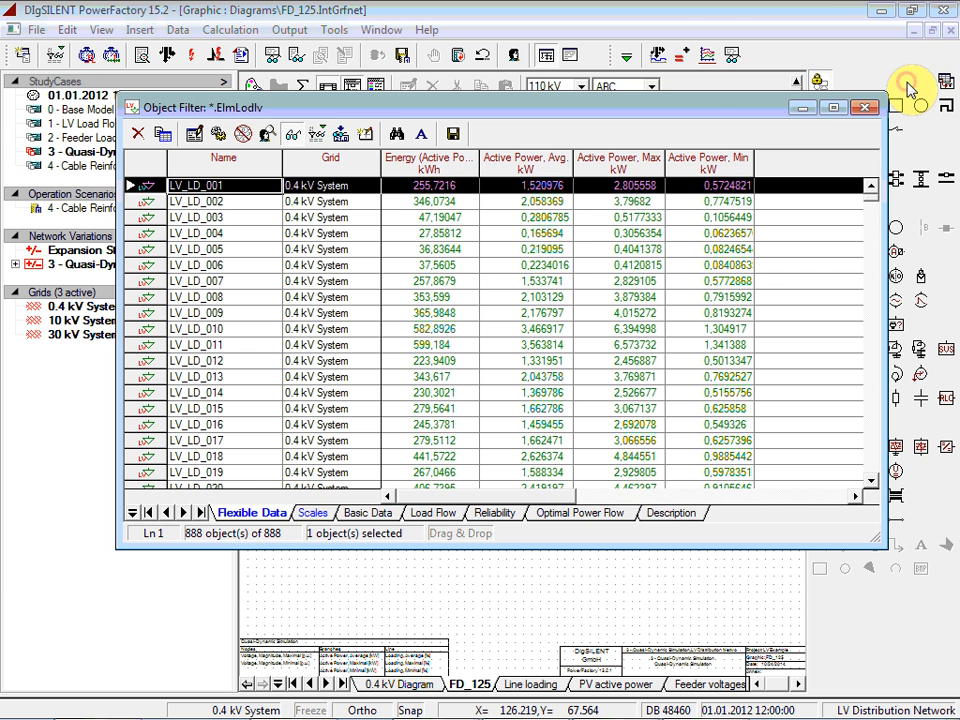
left_click(865, 107)
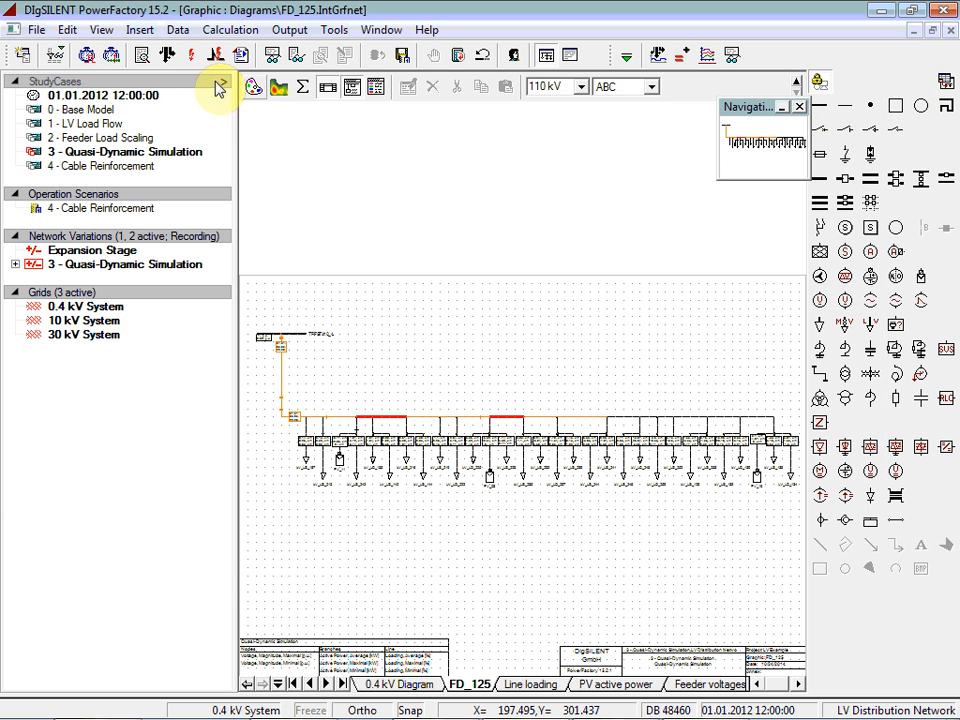
List the network's feeders, select feeder FD_125 and show the flexible data of the feeder list
left_click(55, 55)
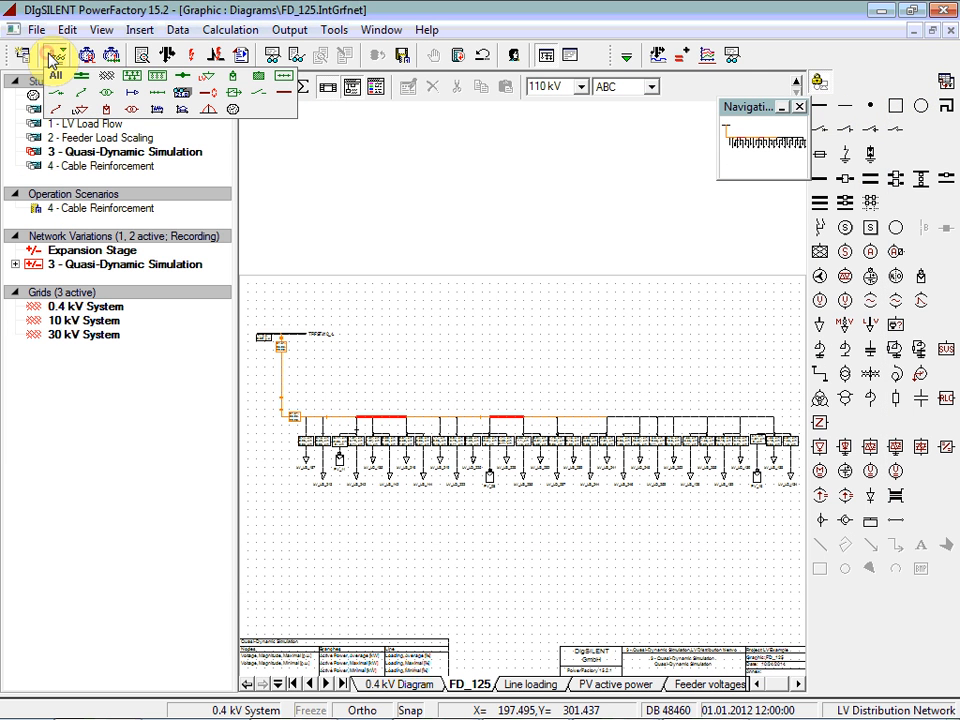
left_click(135, 95)
scroll(150, 368, "down", 11)
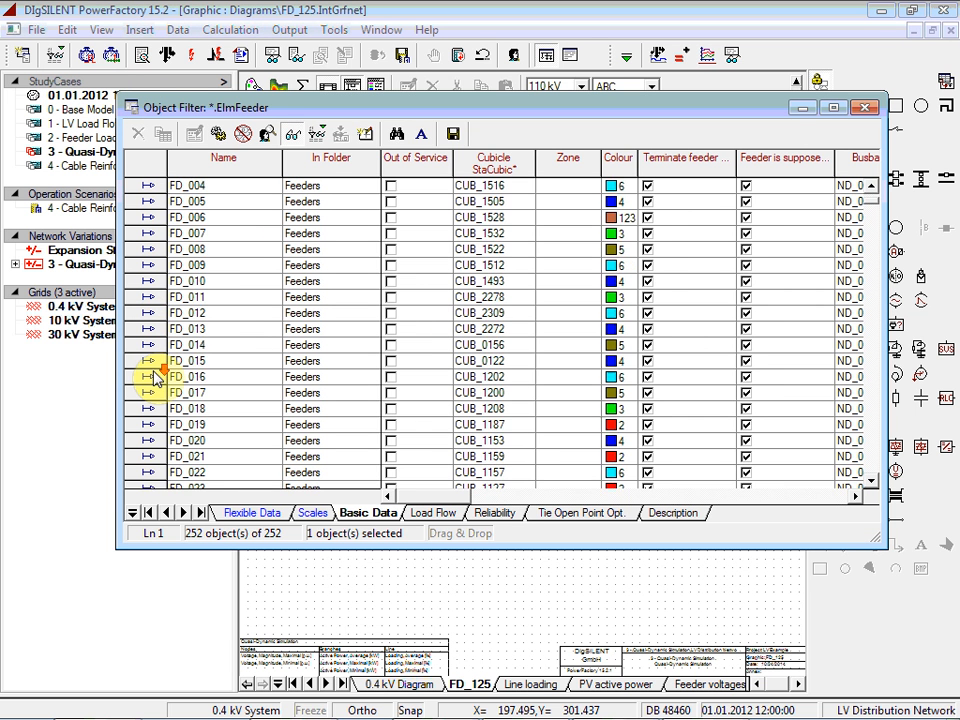
scroll(152, 376, "down", 20)
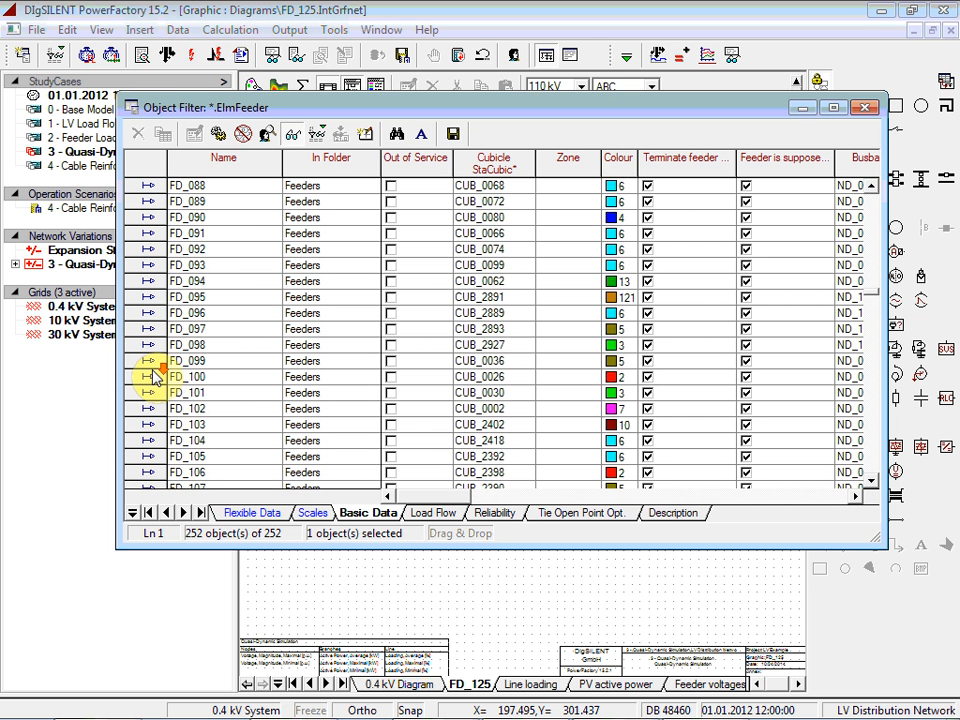
scroll(152, 376, "down", 2)
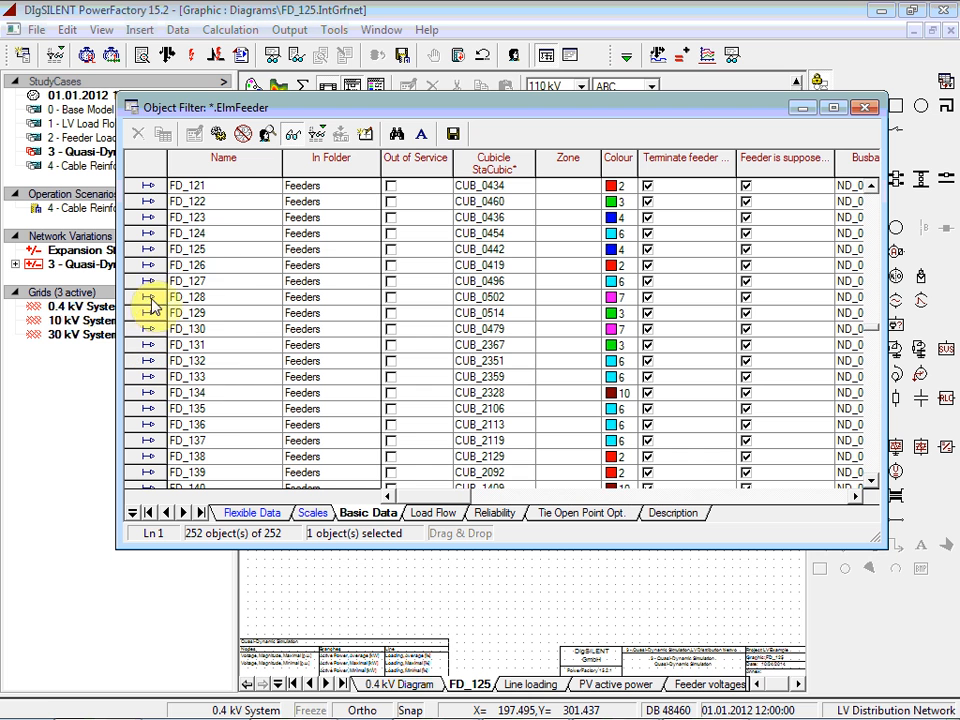
left_click(150, 250)
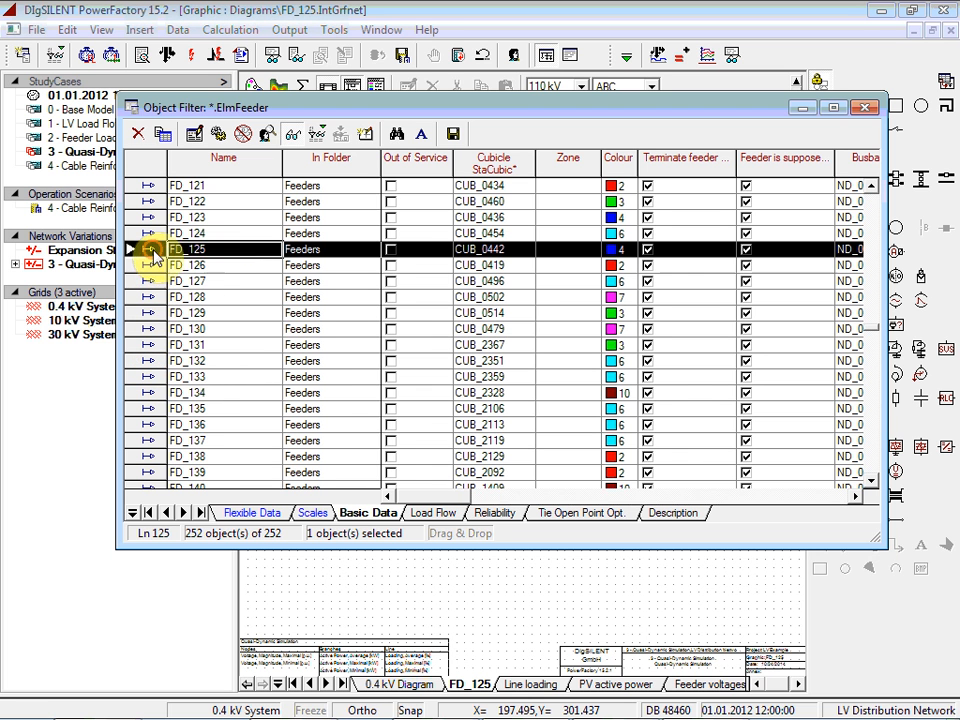
scroll(212, 355, "down", 1)
left_click(255, 513)
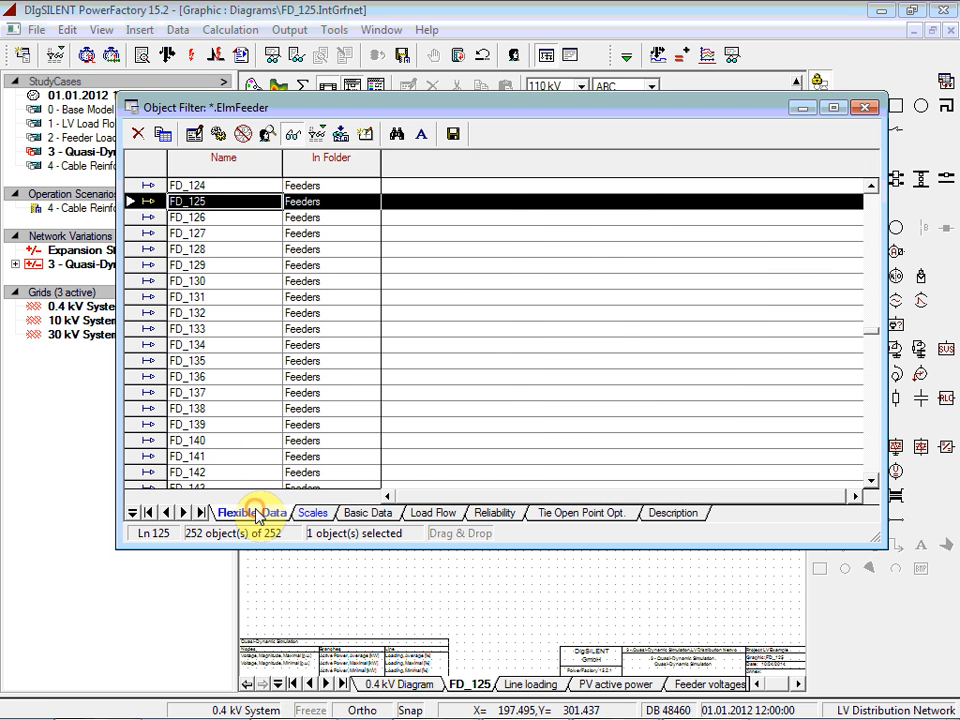
Open the AC, balanced quasi-dynamic result definition for feeder FD_125 and review its selected result variables
right_click(150, 204)
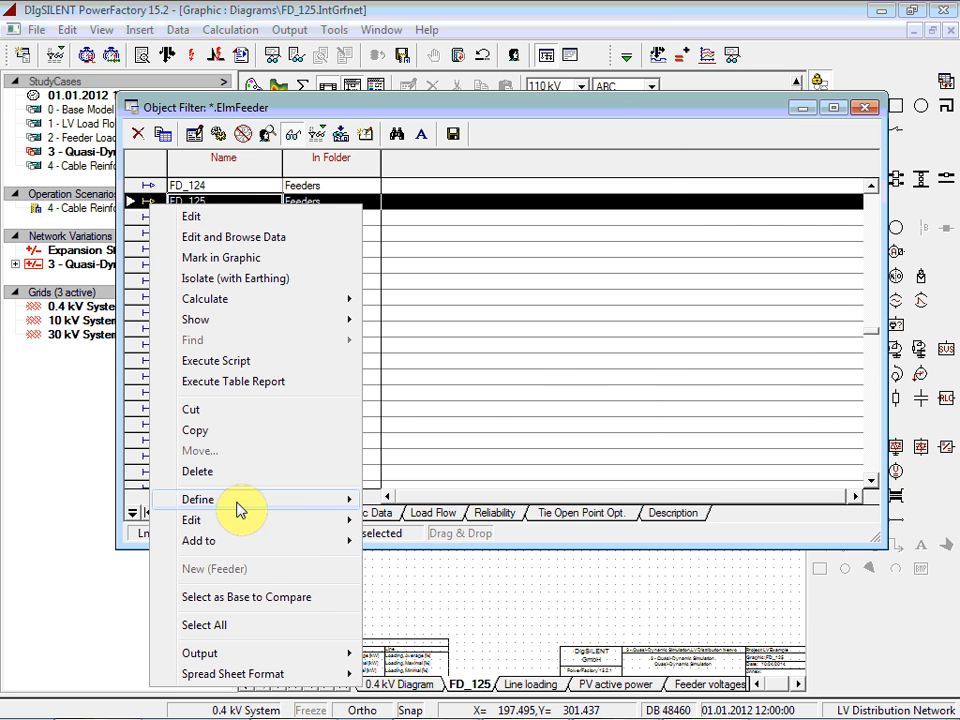
mouse_move(240, 500)
left_click(466, 91)
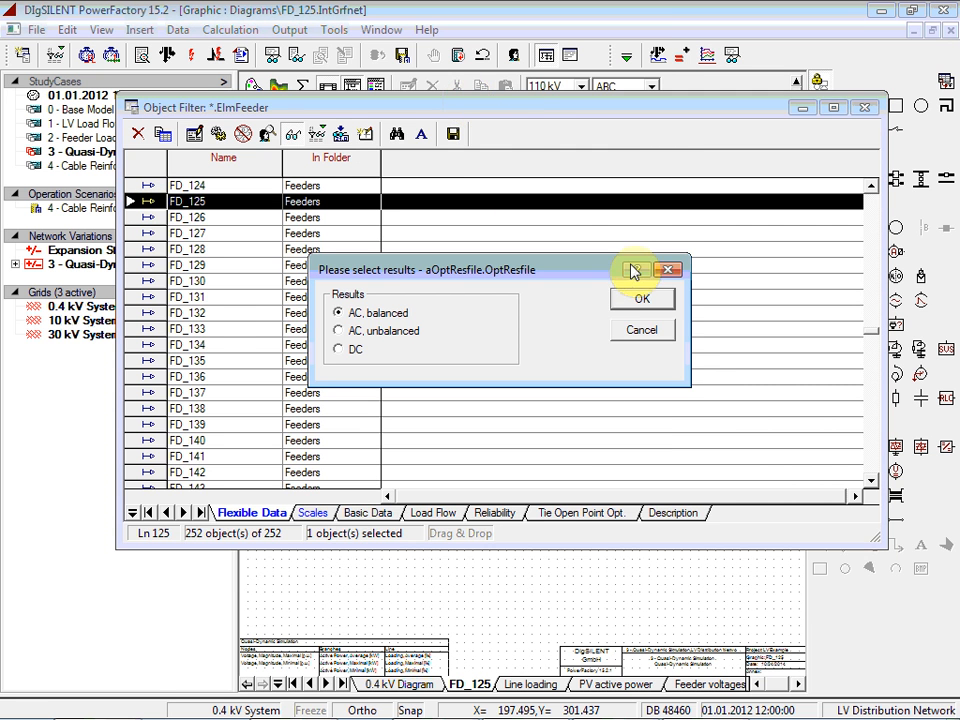
left_click(638, 298)
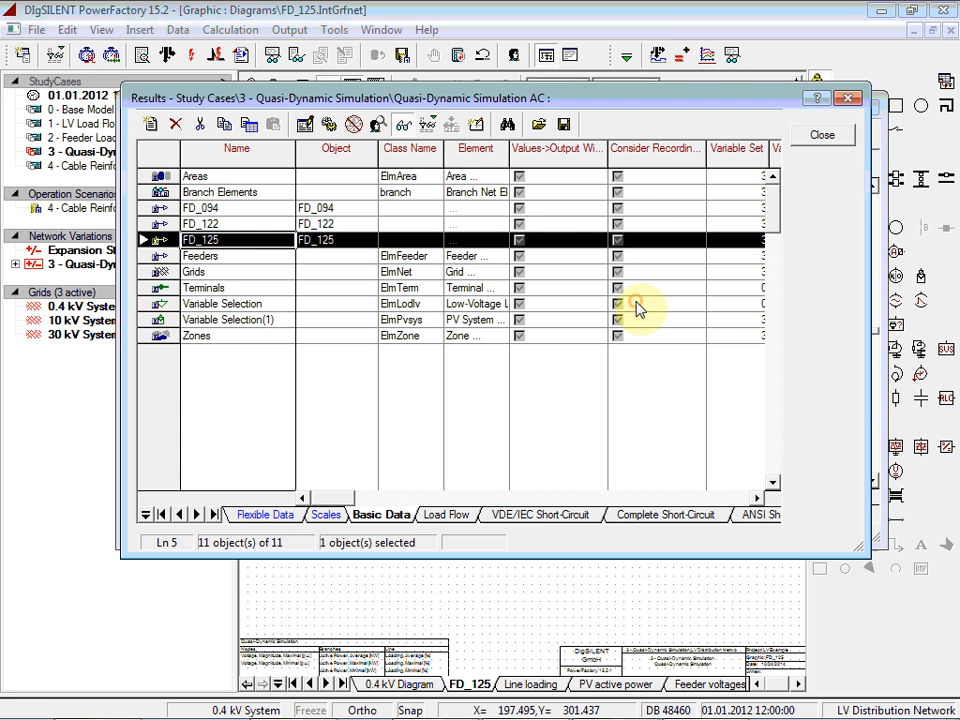
double_click(162, 242)
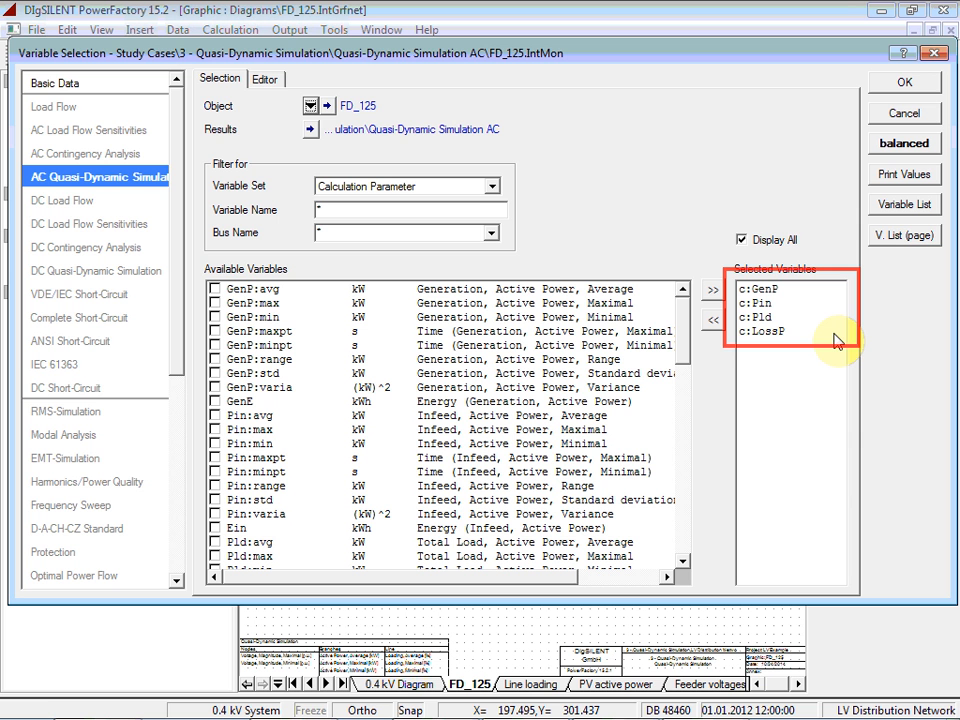
left_click(910, 86)
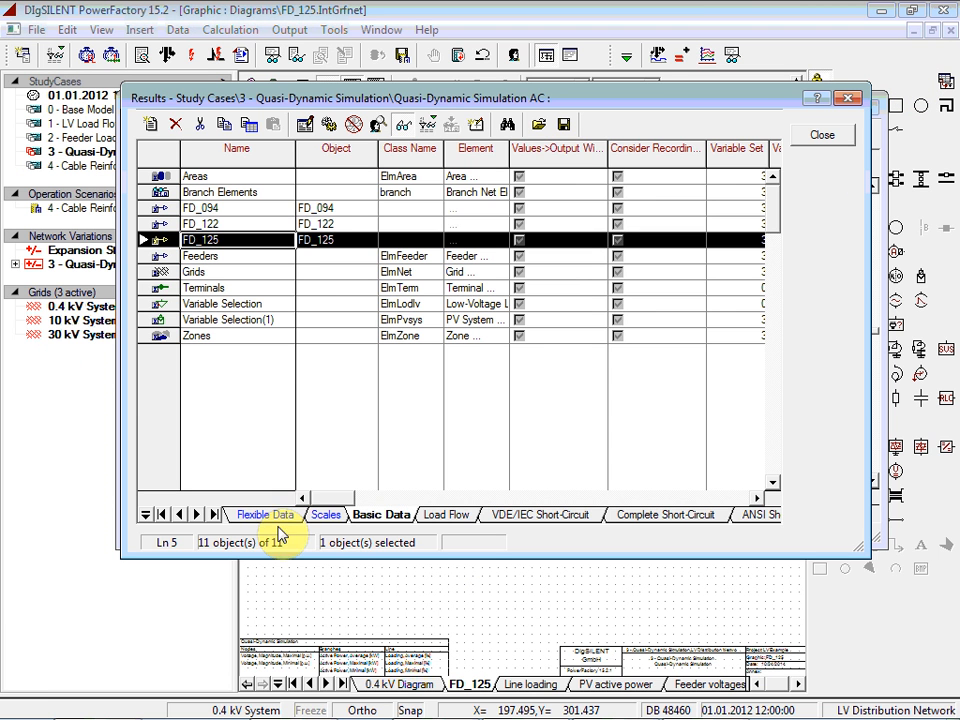
left_click(264, 515)
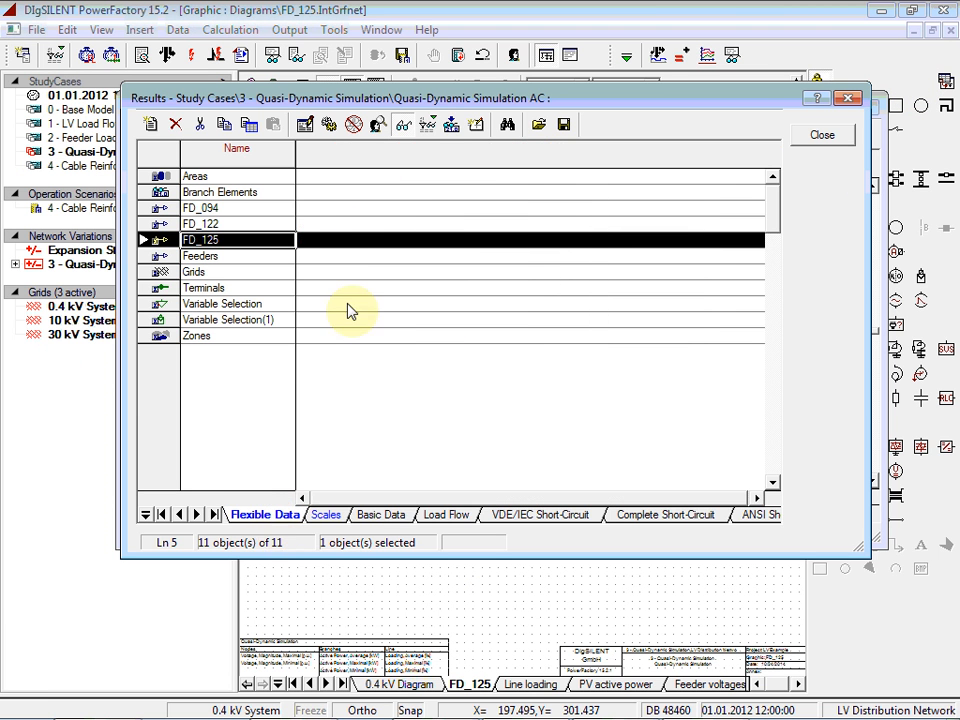
left_click(826, 138)
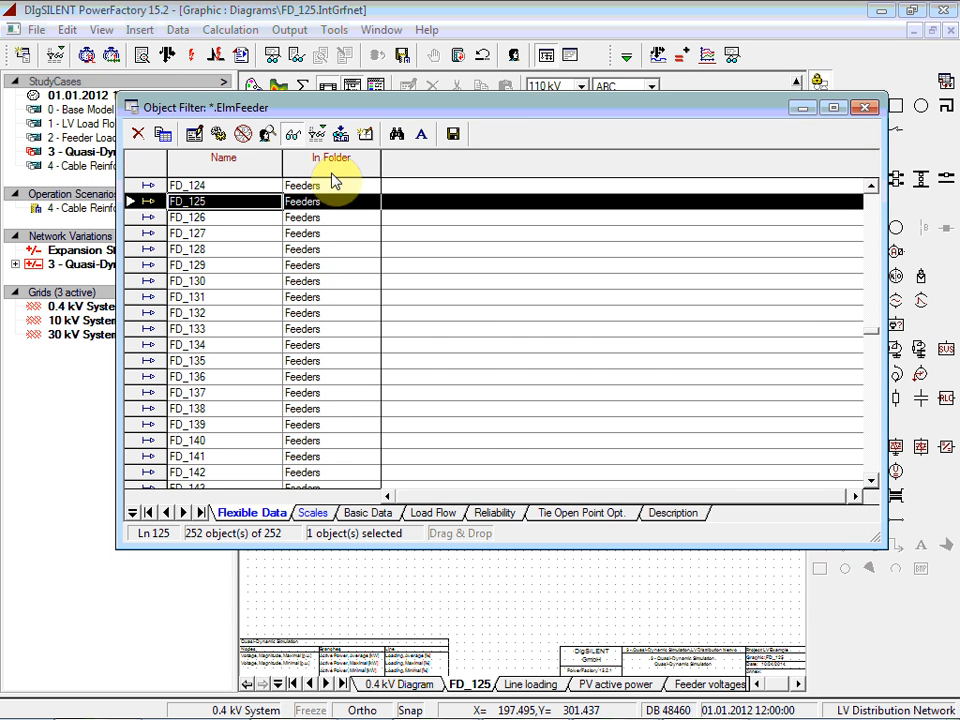
Add the energy variables GenE, Ein, Eld and LossE from the AC quasi-dynamic simulation to the feeder list's flexible data
left_click(347, 140)
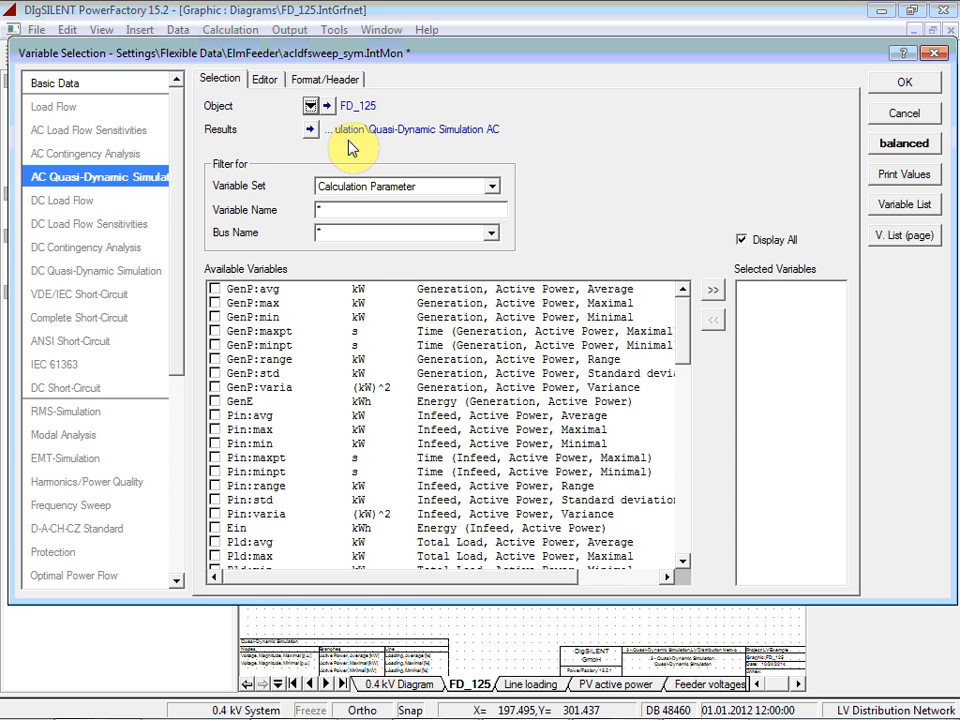
left_click(215, 401)
scroll(266, 460, "down", 1)
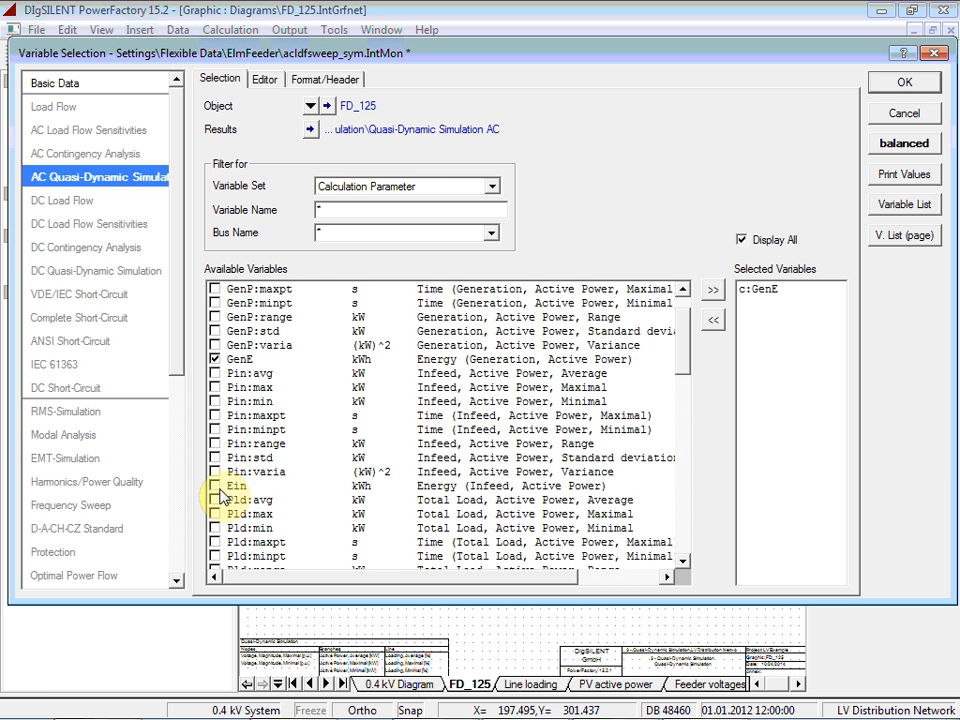
left_click(215, 487)
scroll(240, 488, "down", 1)
scroll(265, 490, "down", 1)
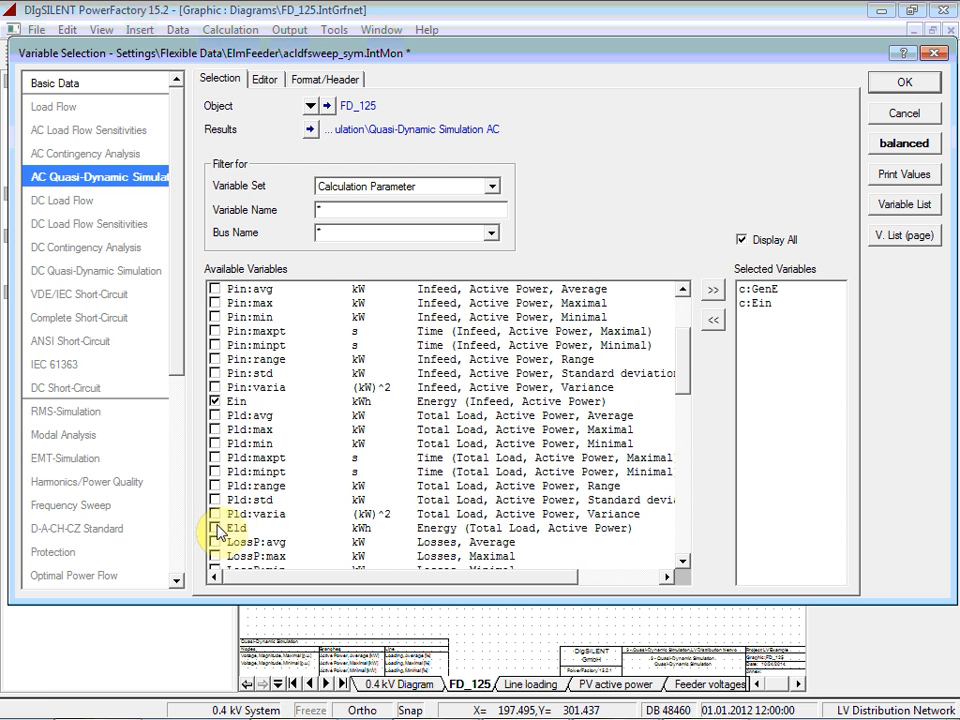
left_click(215, 528)
scroll(268, 530, "down", 2)
scroll(268, 530, "down", 1)
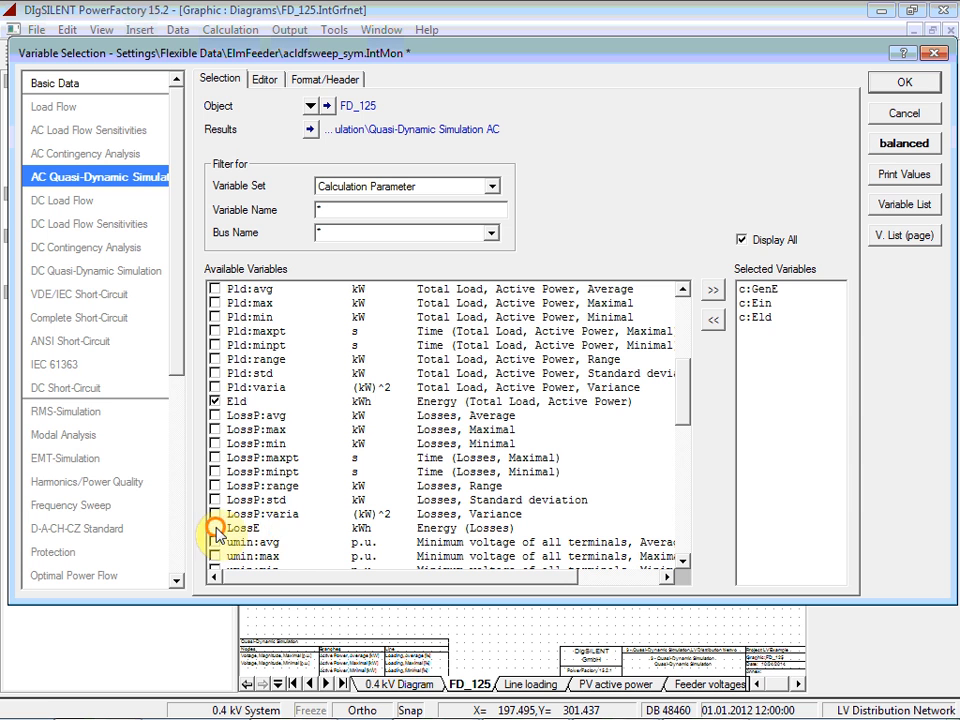
left_click(215, 528)
left_click(904, 84)
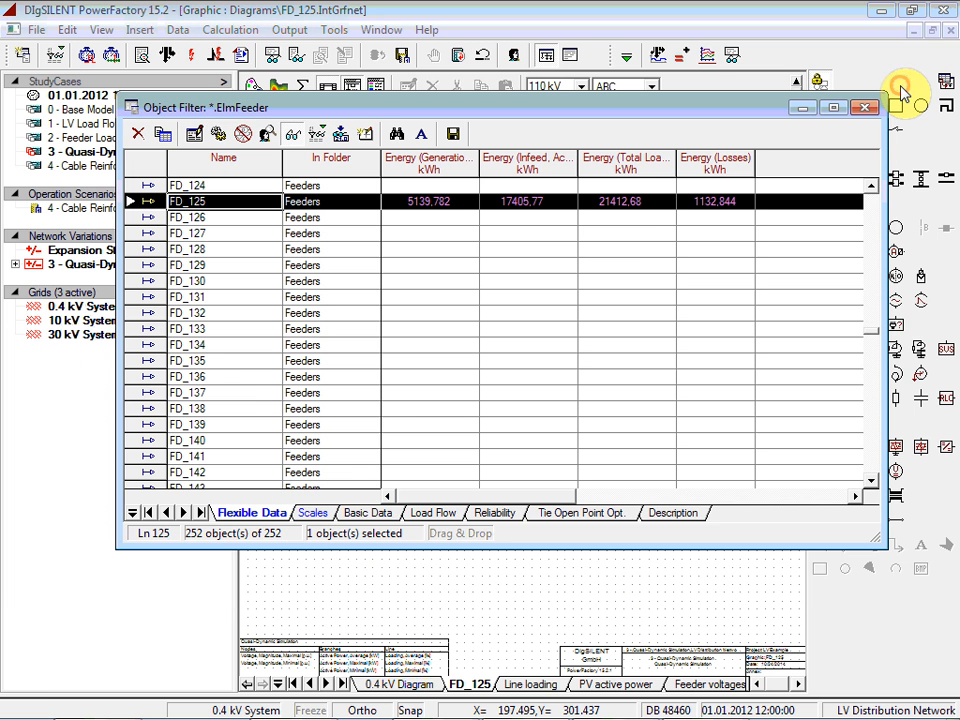